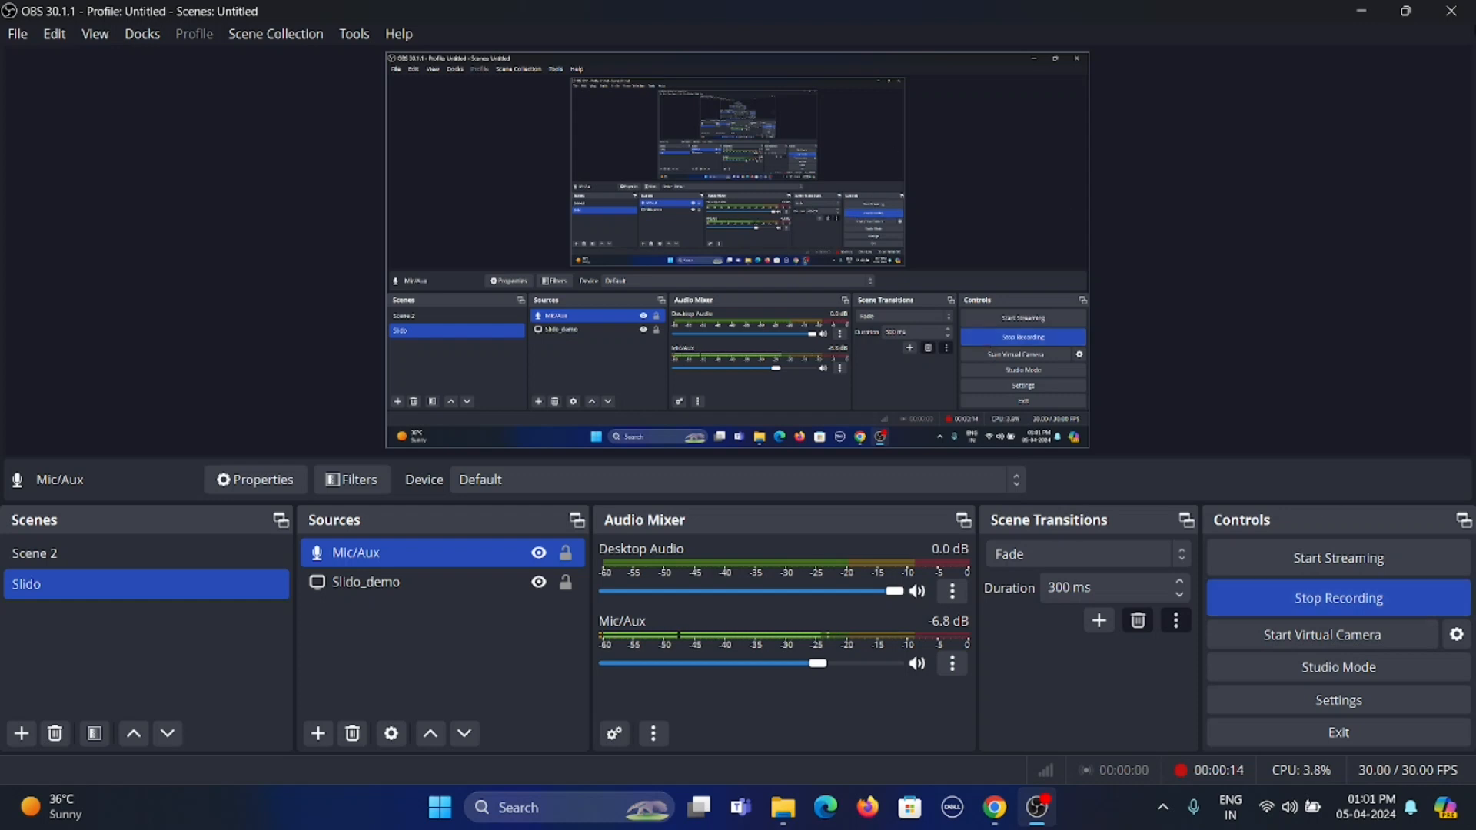
# Clear the open windows off the desktop, switch to Google Chrome and open a new Incognito window
pyautogui.click(1368, 19)
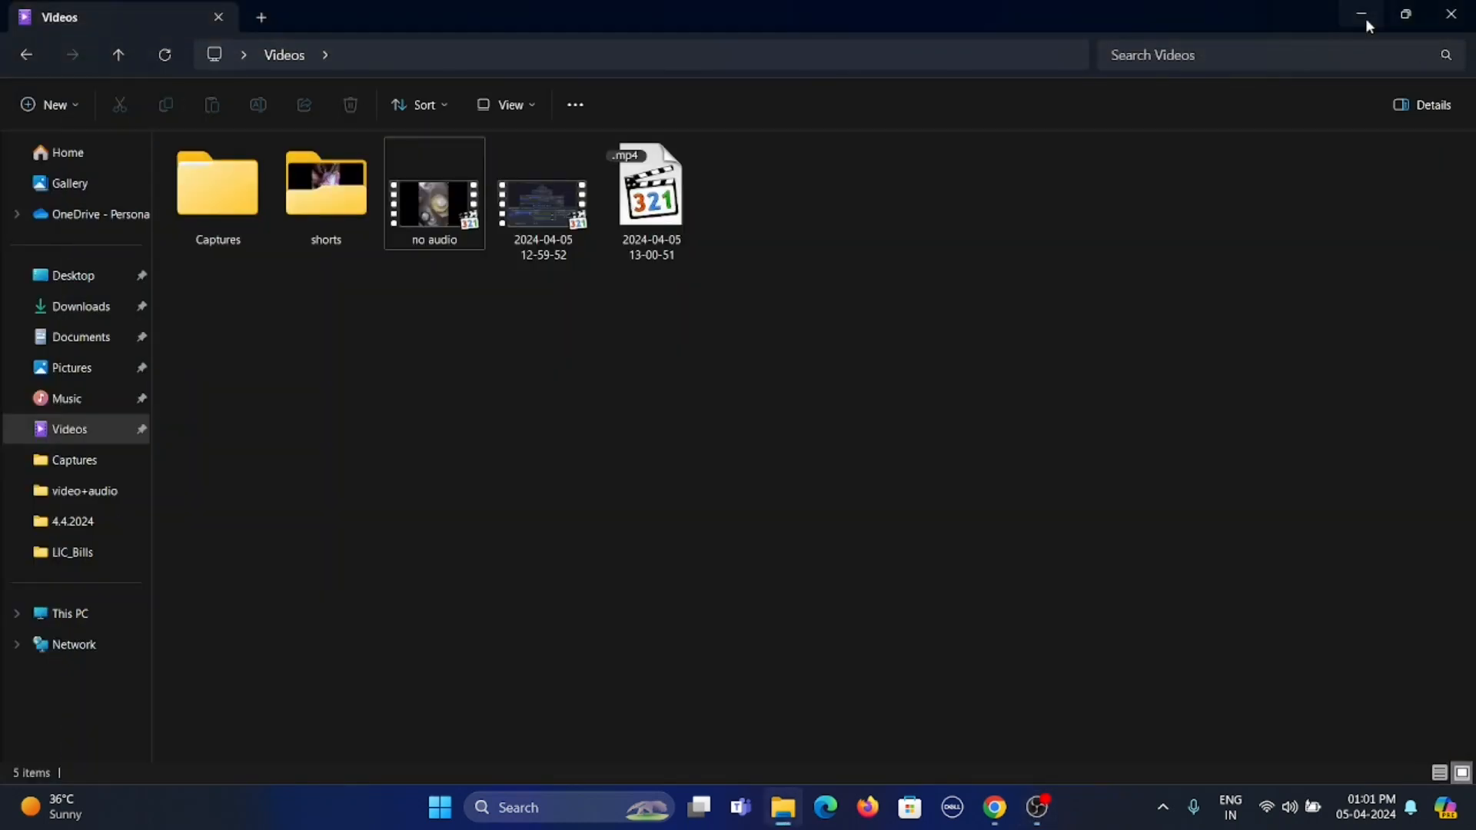
pyautogui.click(1365, 19)
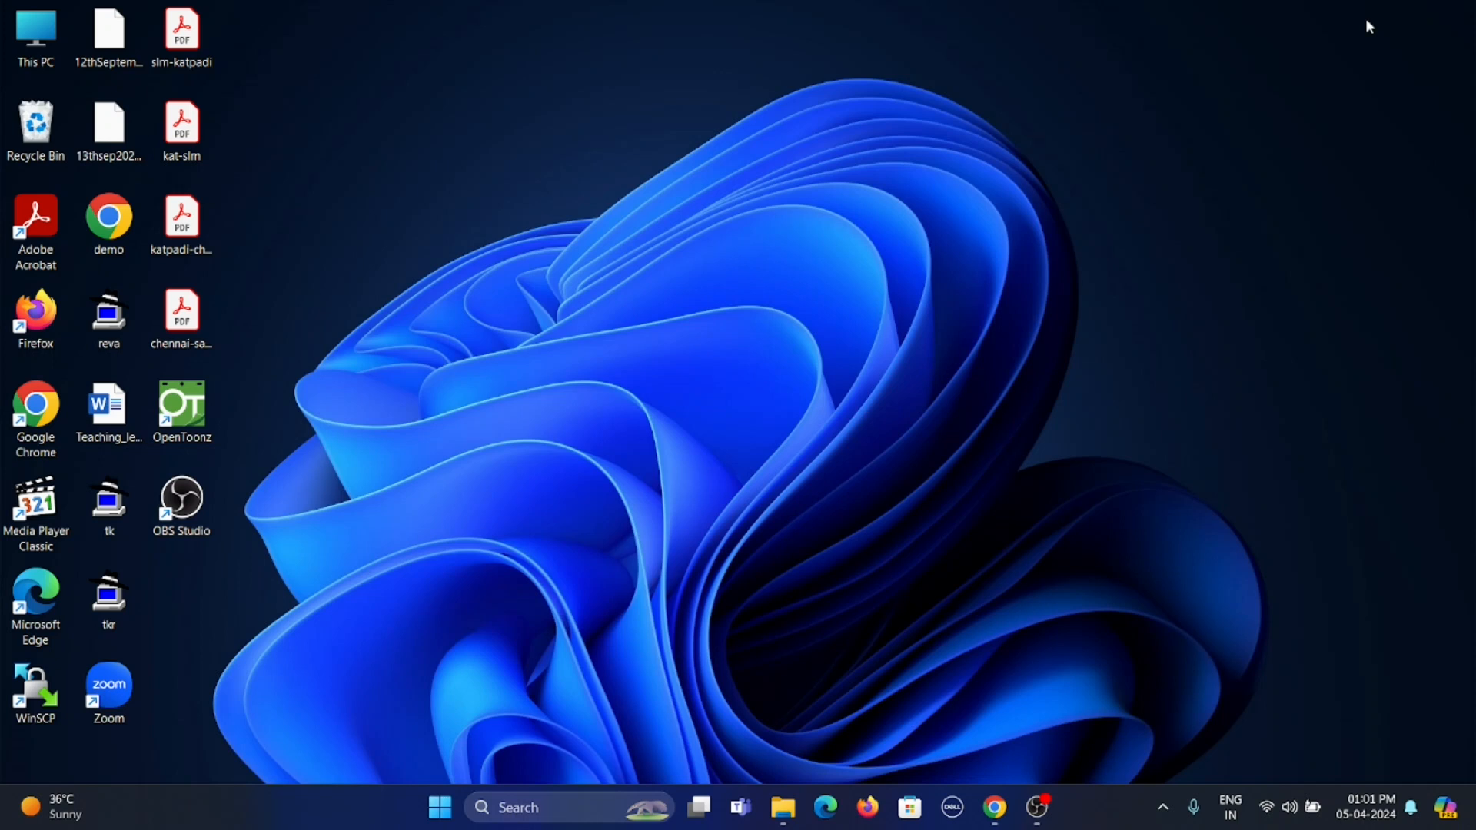
pyautogui.click(995, 806)
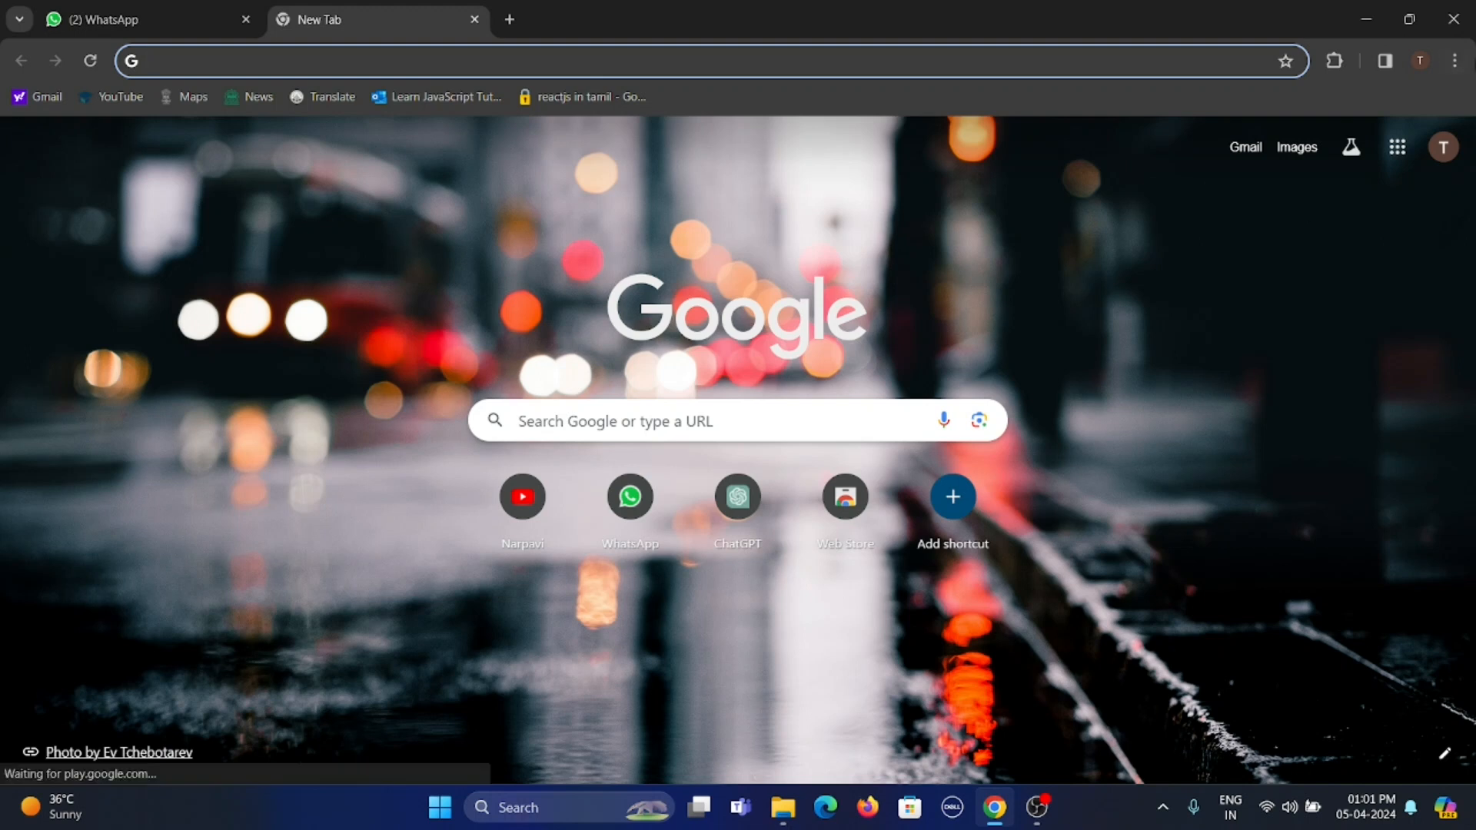
pyautogui.click(1455, 59)
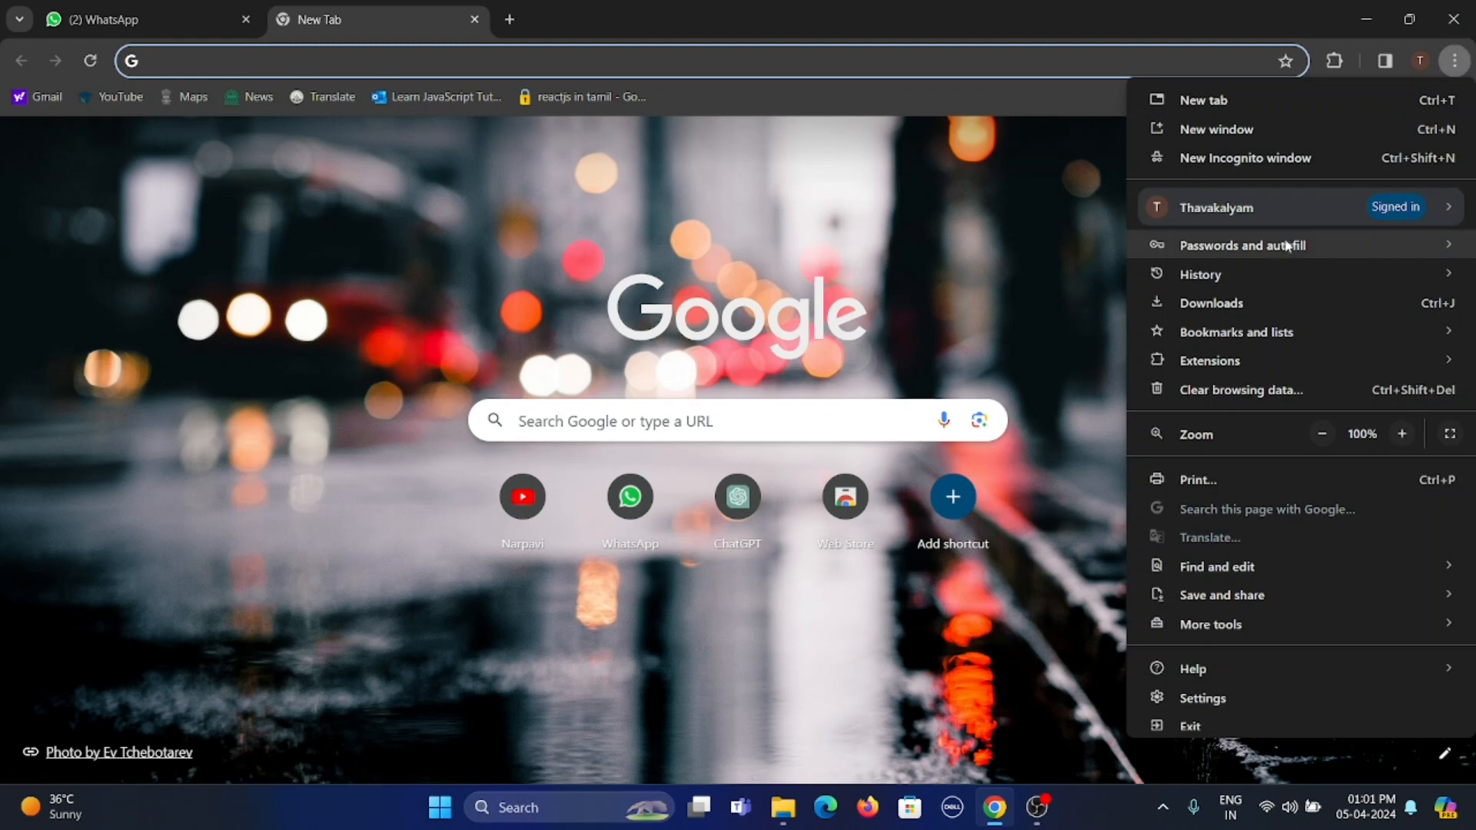
pyautogui.click(1274, 158)
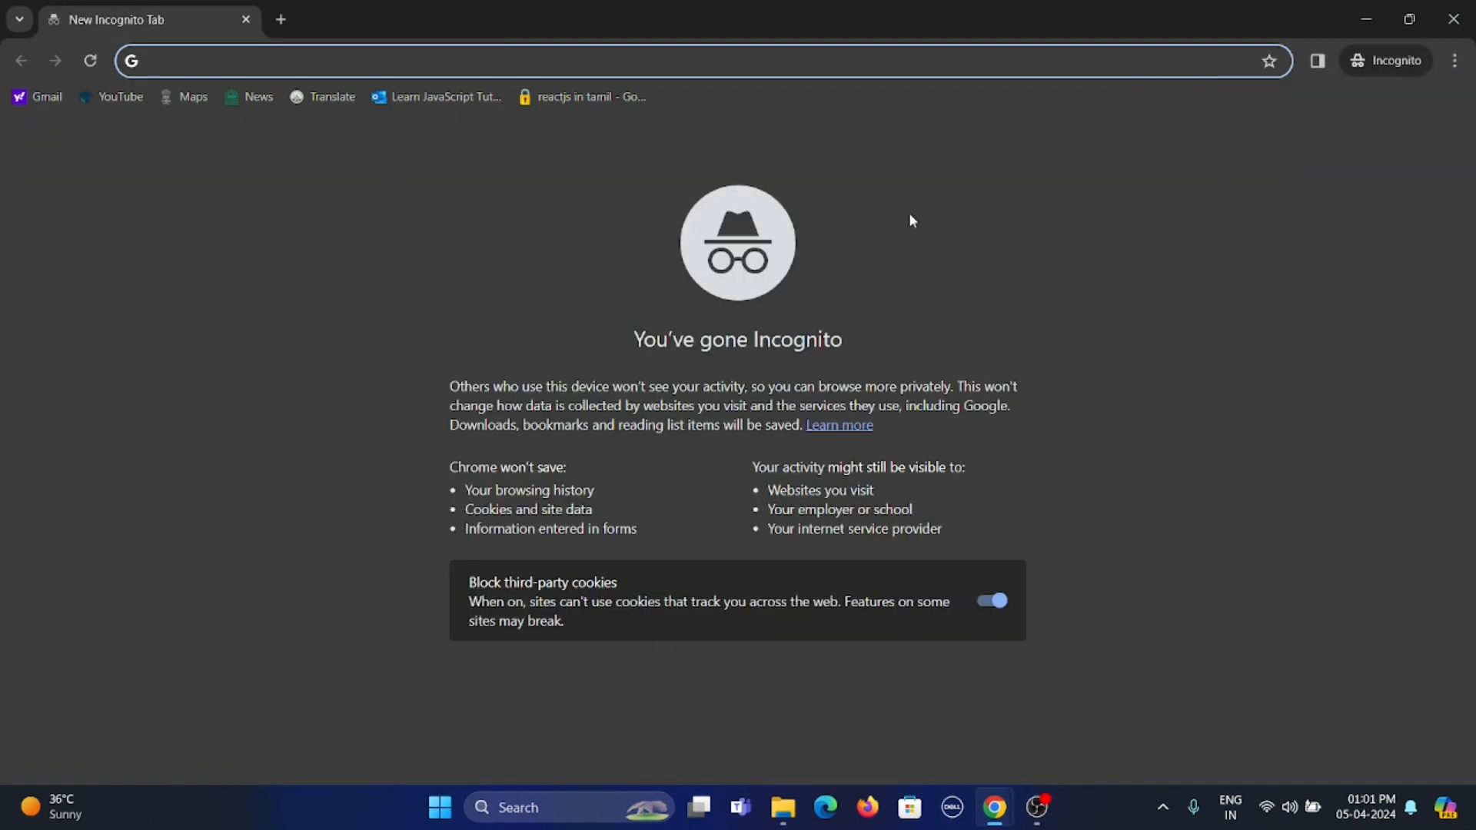
# Search Google for "slido" and open the Slido website from the results
pyautogui.write('slido')
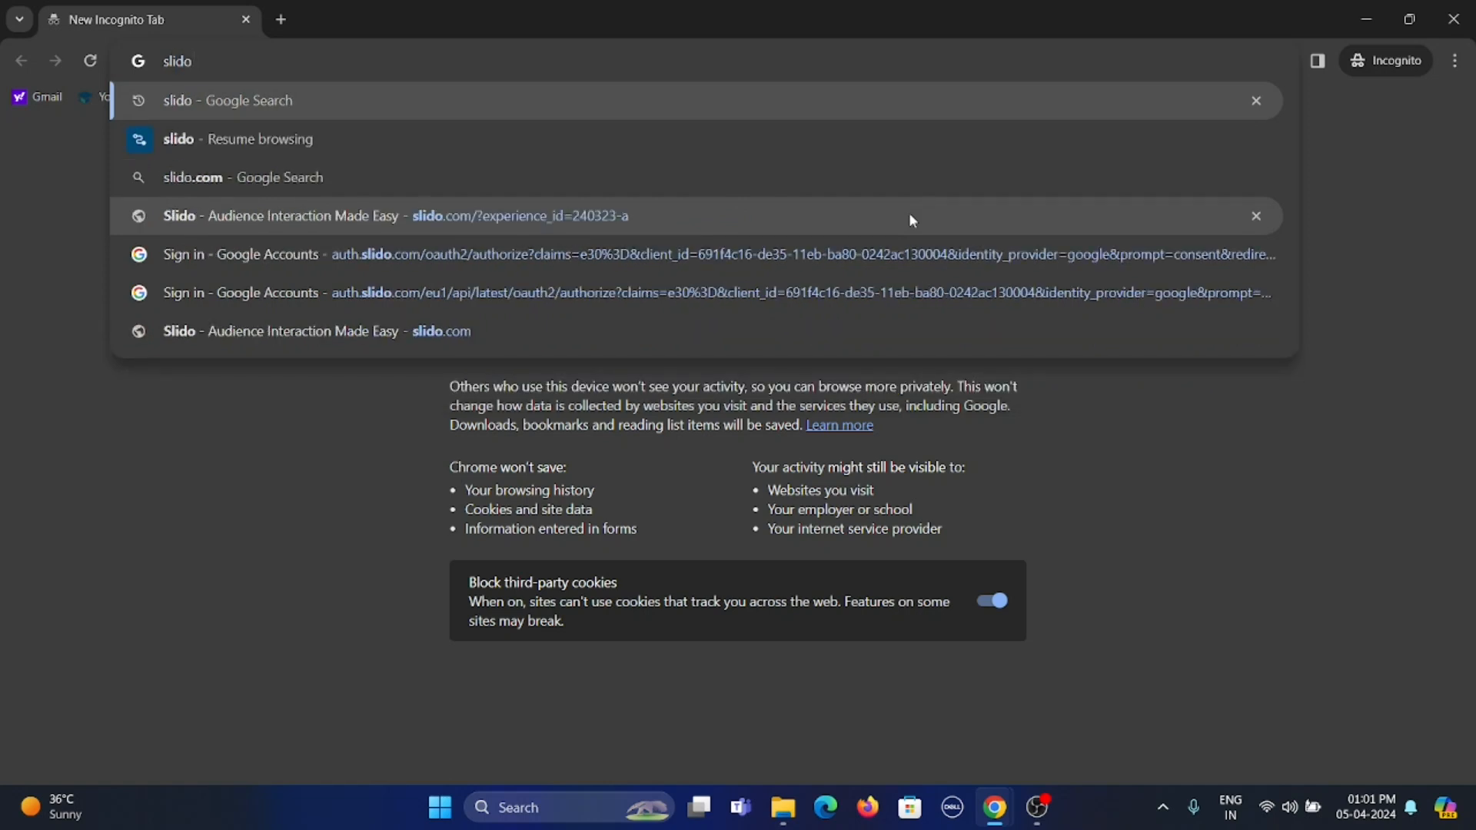
pyautogui.press('Return')
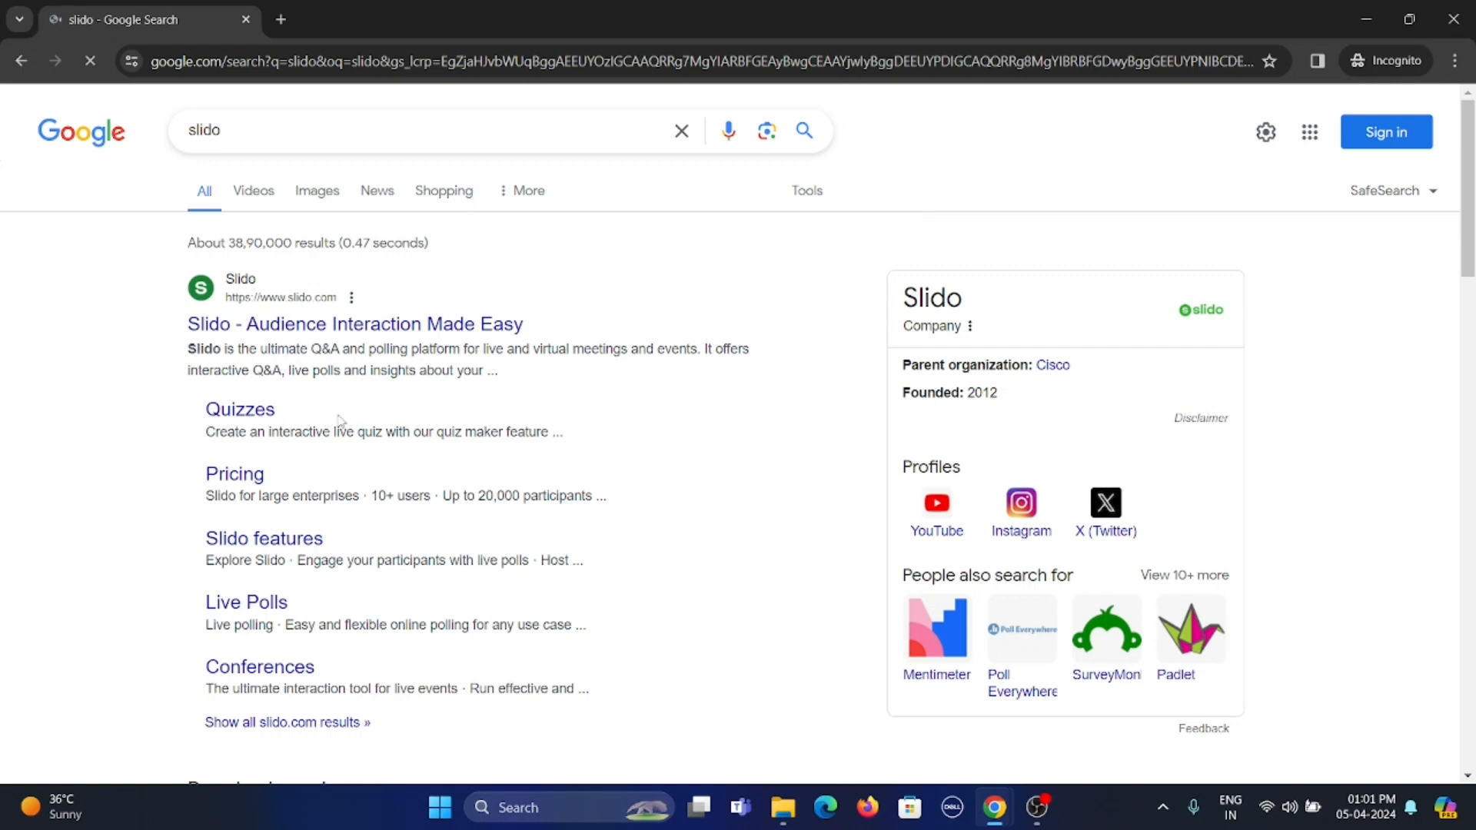
pyautogui.click(373, 332)
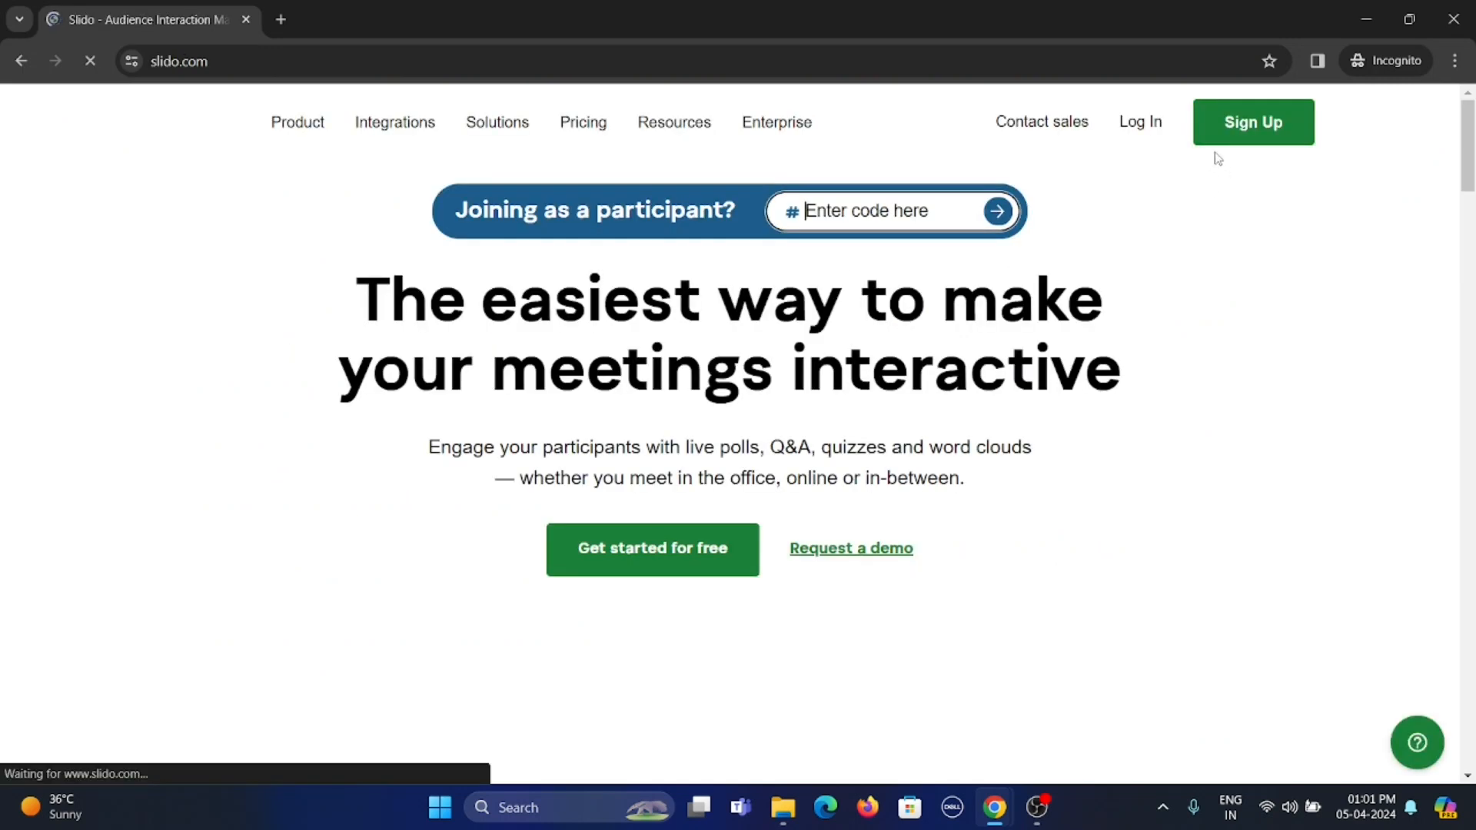
# Go to the Slido login page, allow all cookies and choose to log in with Google
pyautogui.click(1145, 123)
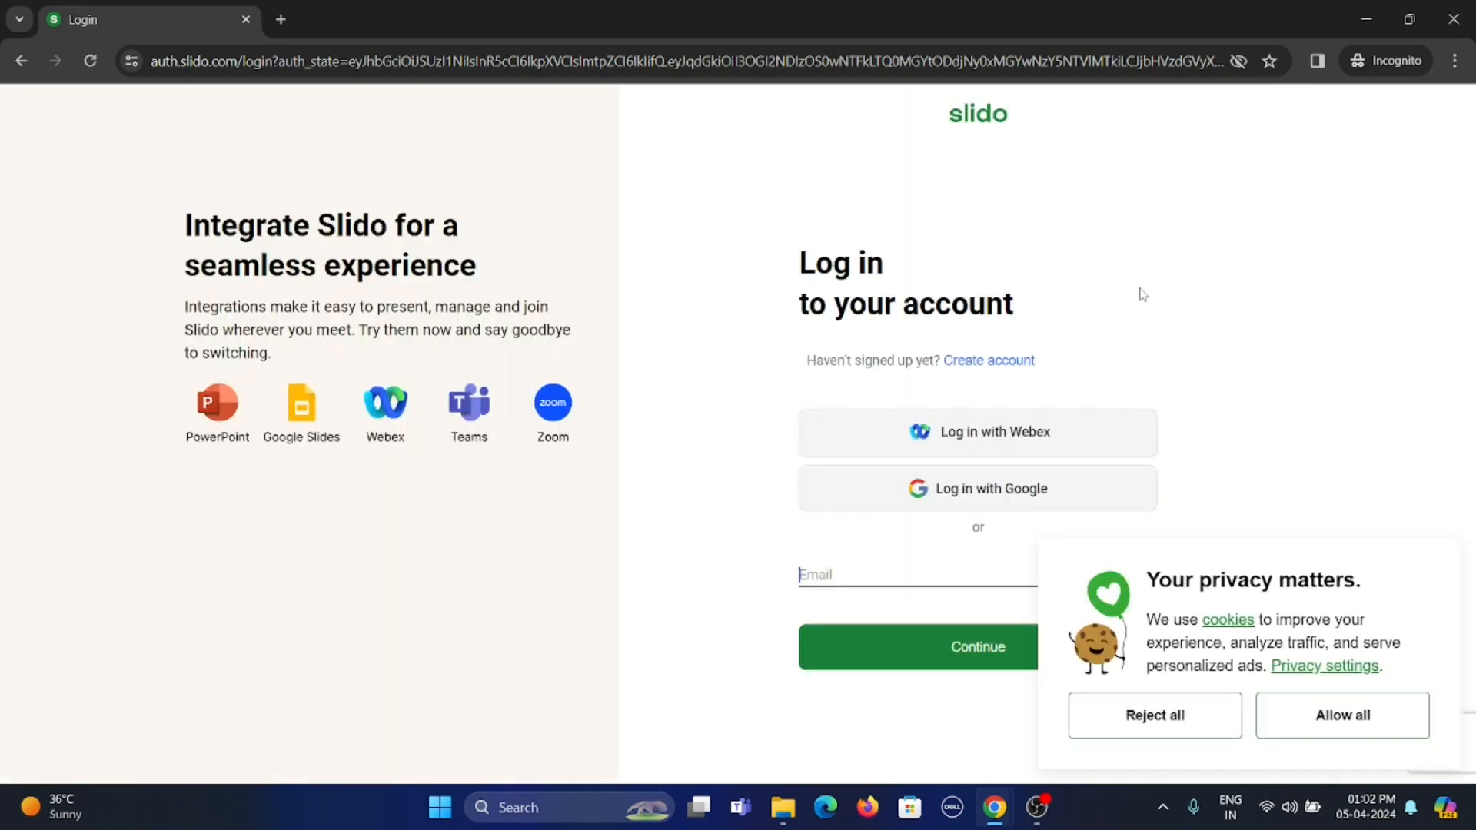
pyautogui.click(1365, 727)
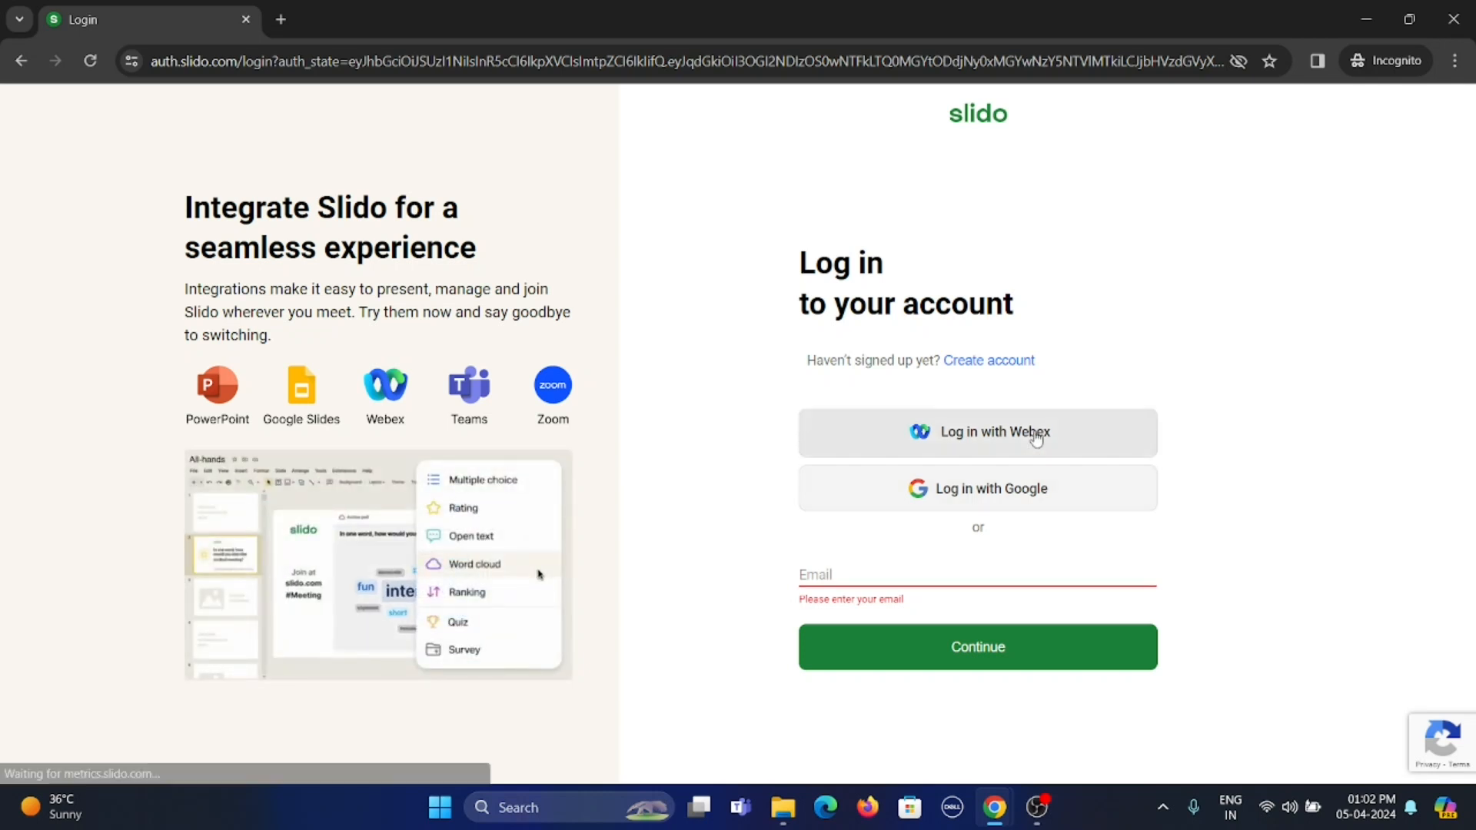
pyautogui.click(1037, 492)
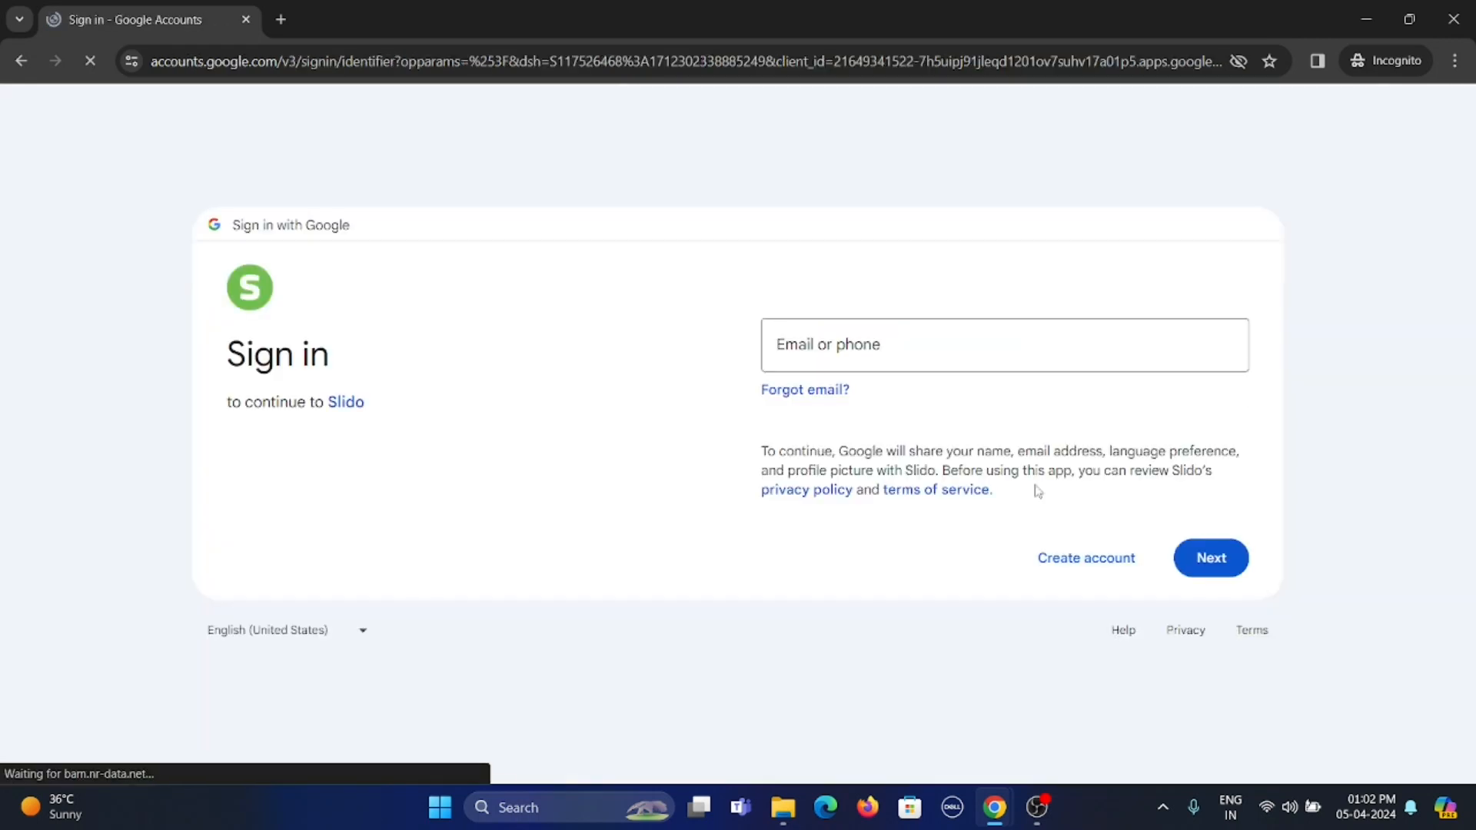
# Sign in to Slido through Google with the account's e-mail and password
pyautogui.click(897, 399)
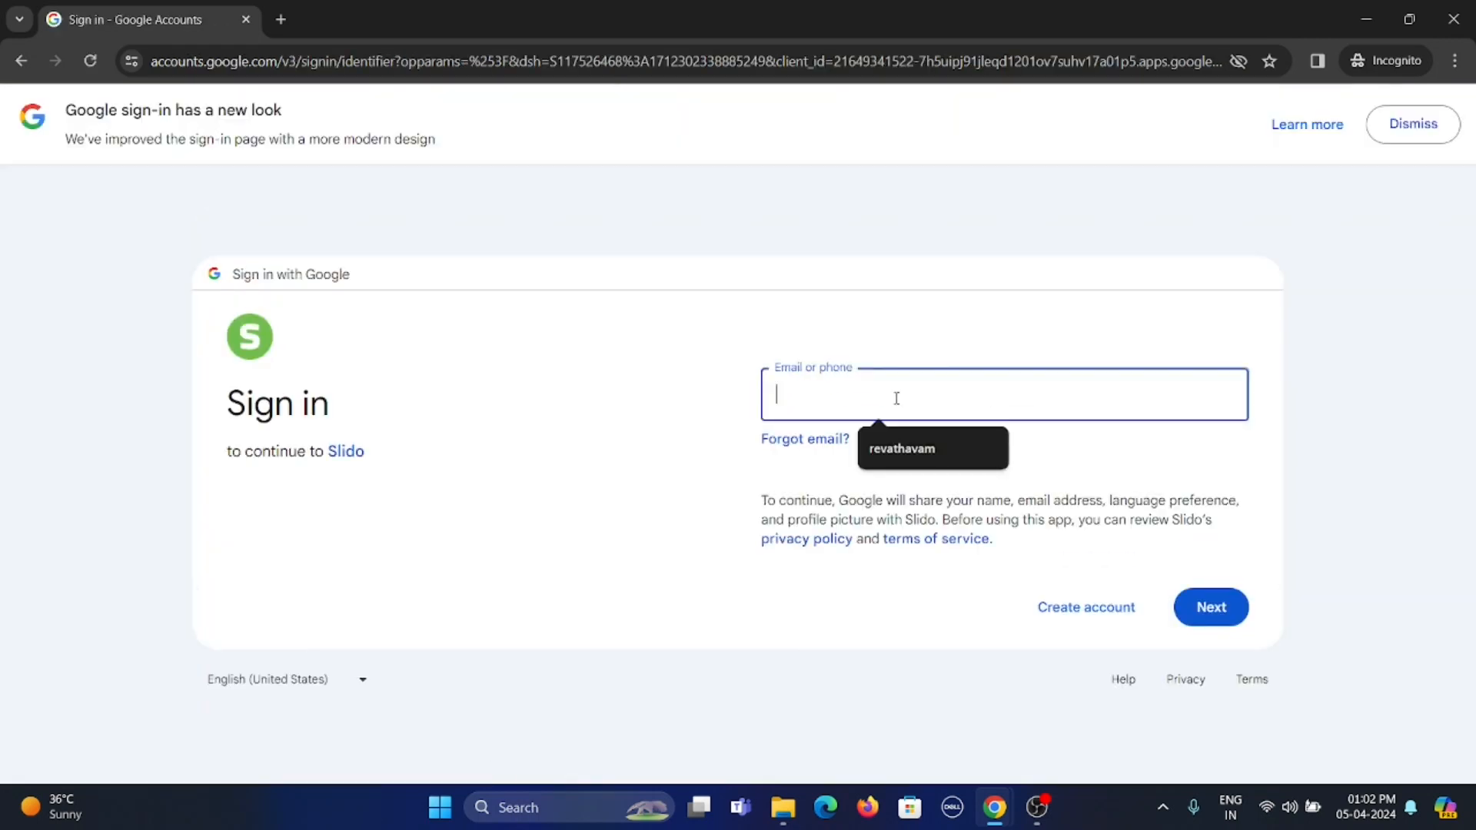
pyautogui.click(896, 450)
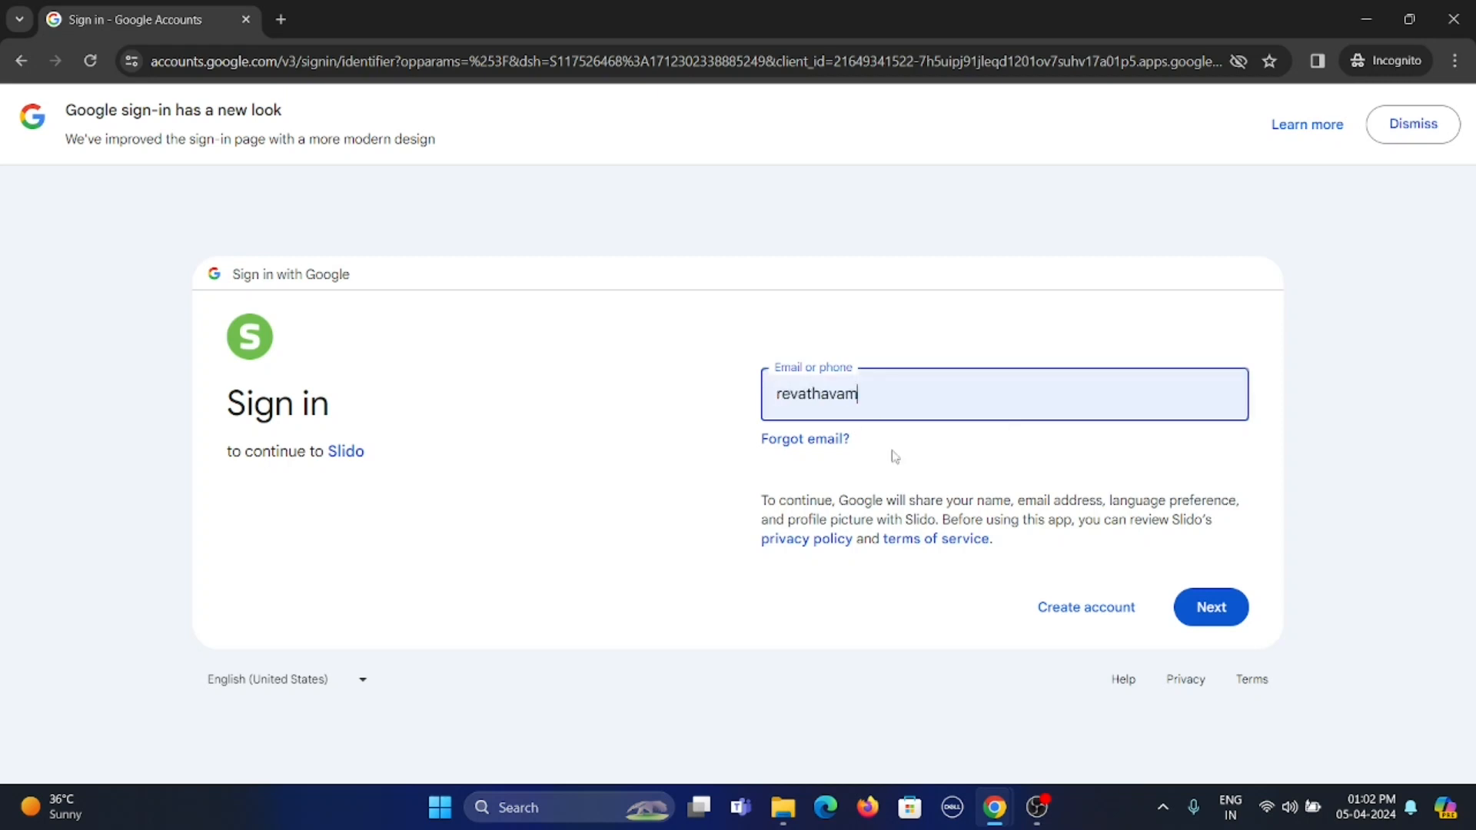
pyautogui.click(1213, 605)
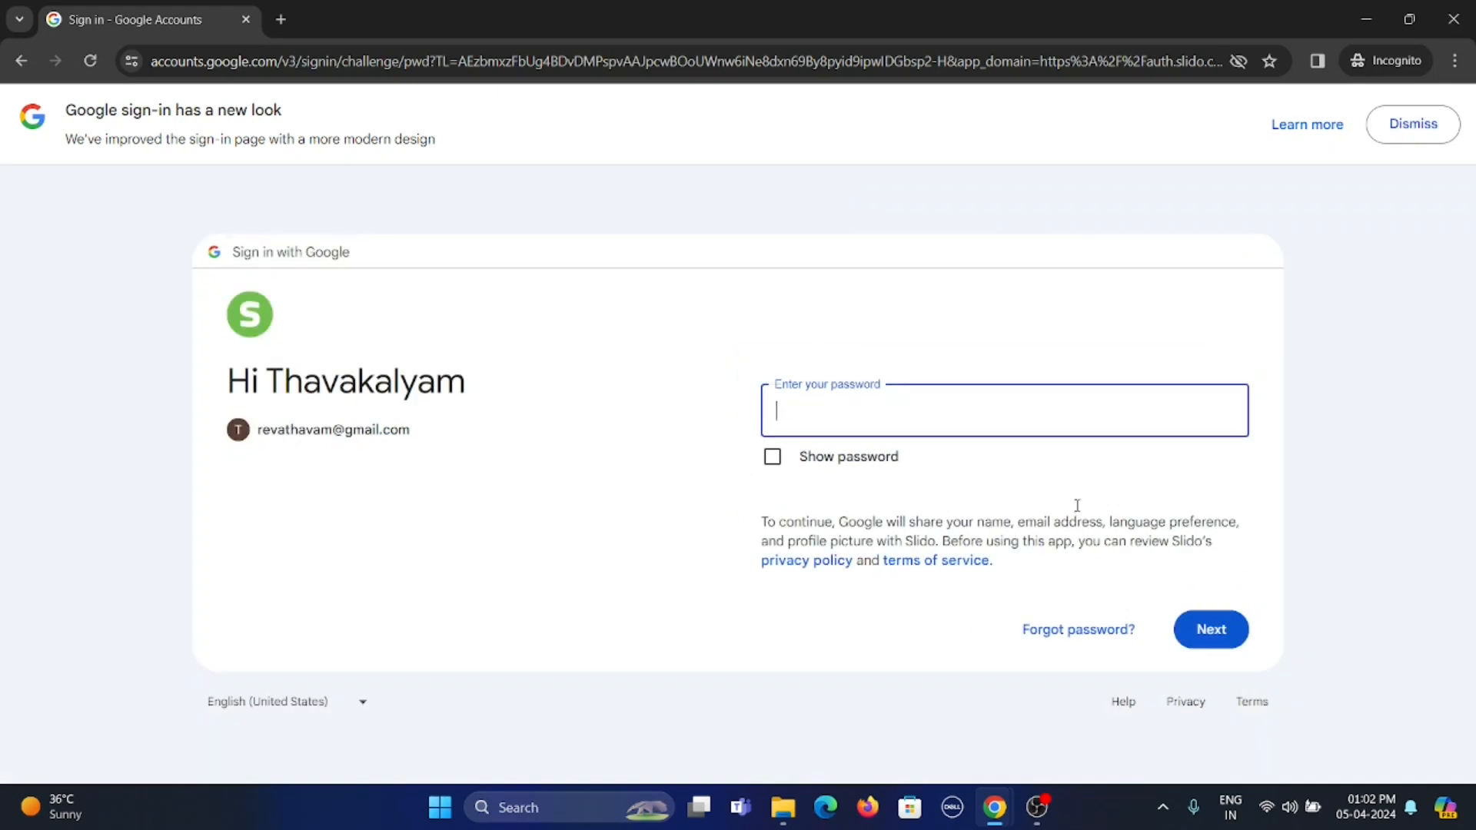
pyautogui.write('••••••••••••••')
pyautogui.click(1200, 630)
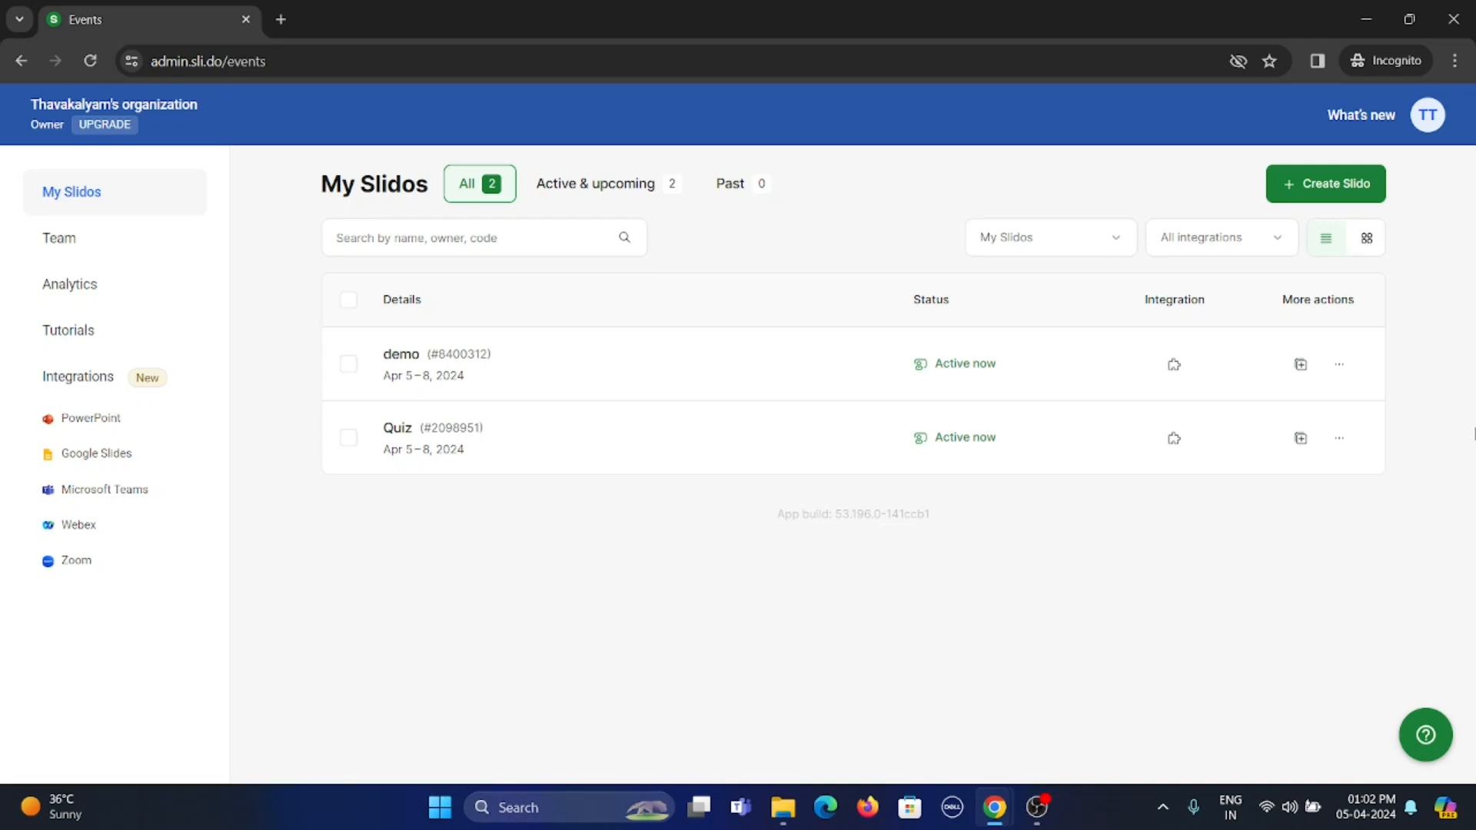
# Create a new Slido named "Demo" with start date April 5, 2024 and end date April 8, 2024
pyautogui.click(1343, 200)
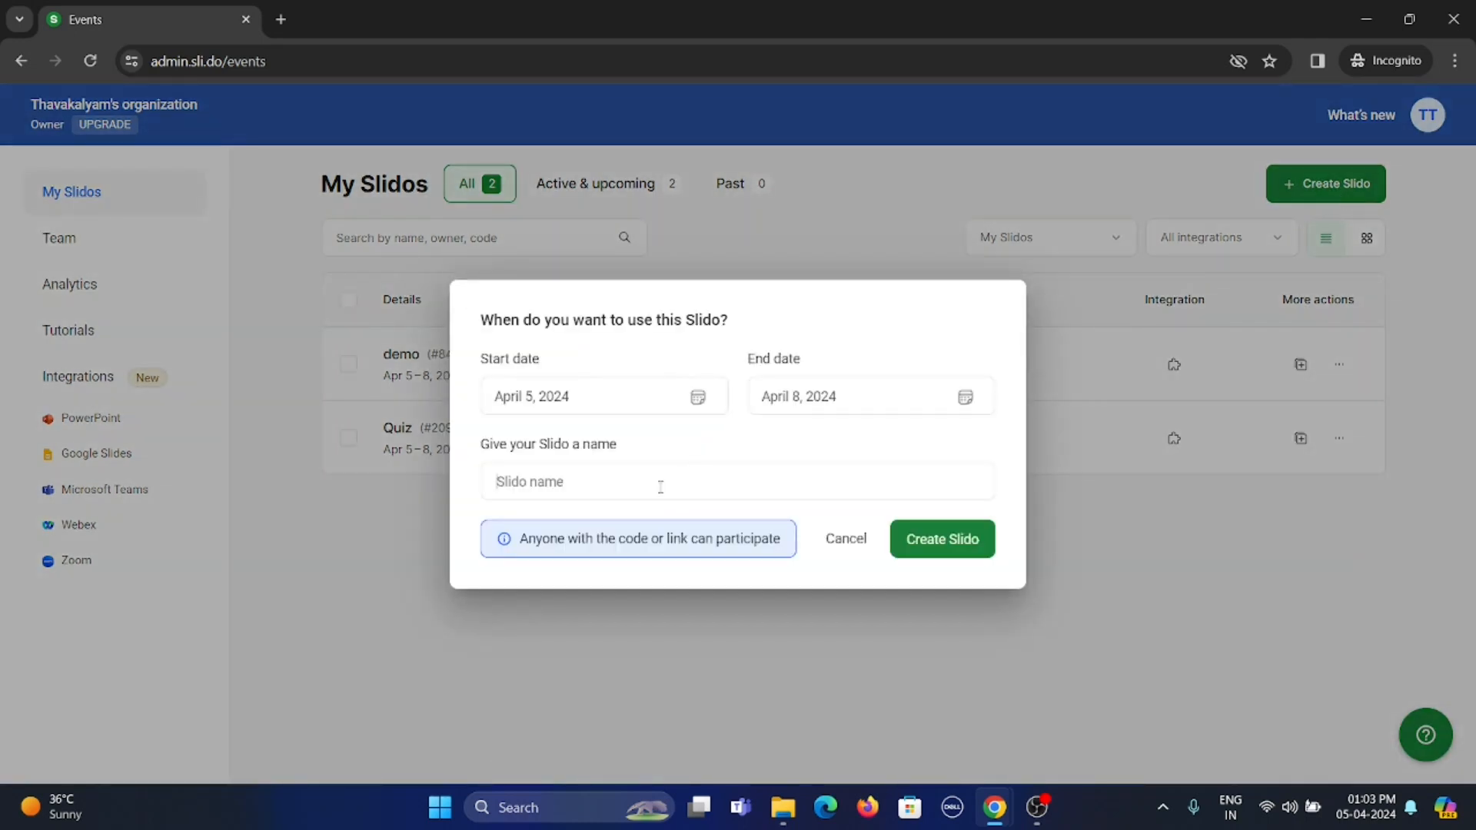
pyautogui.click(642, 405)
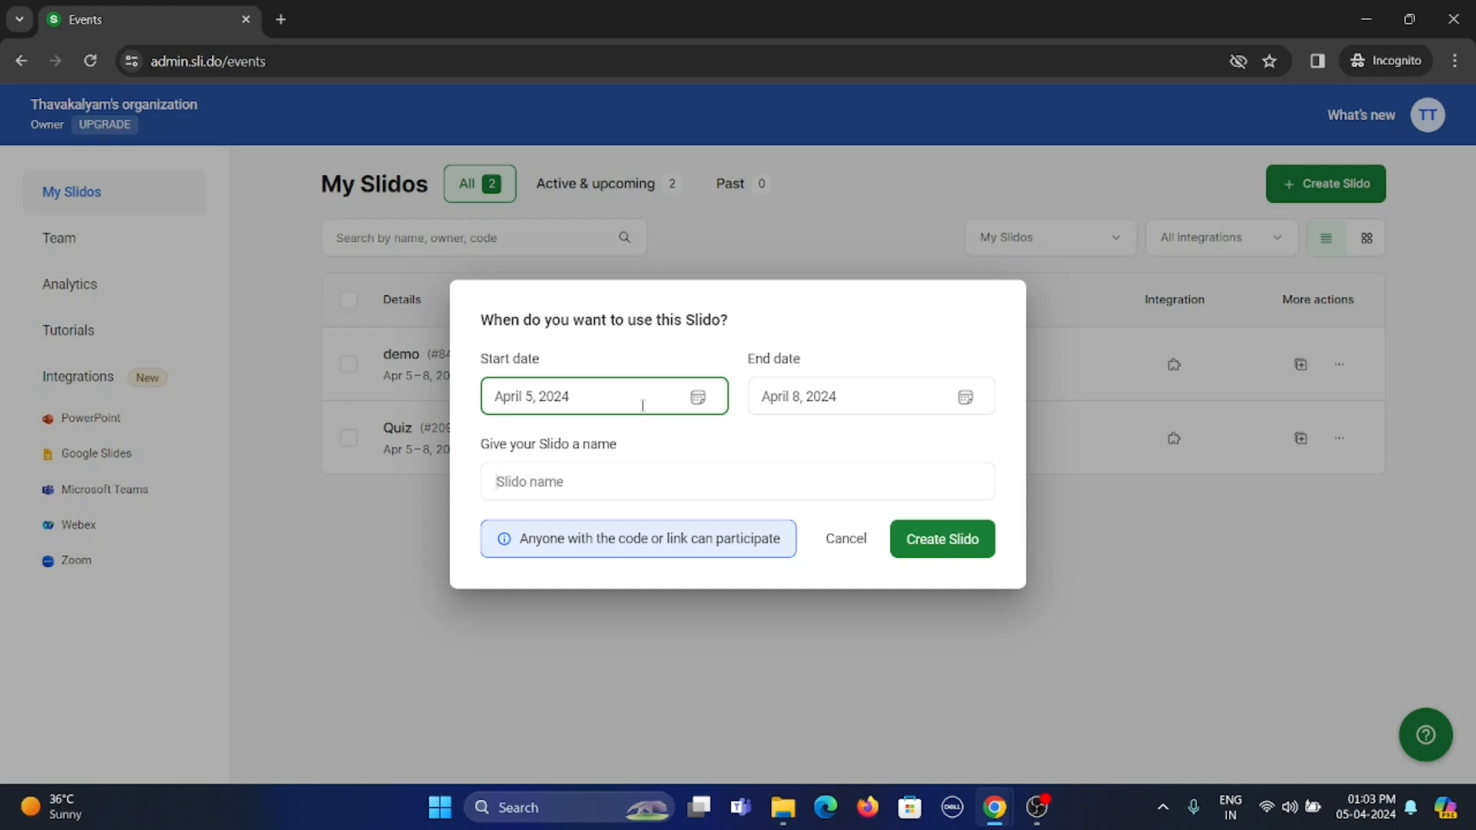
pyautogui.click(644, 407)
pyautogui.click(643, 408)
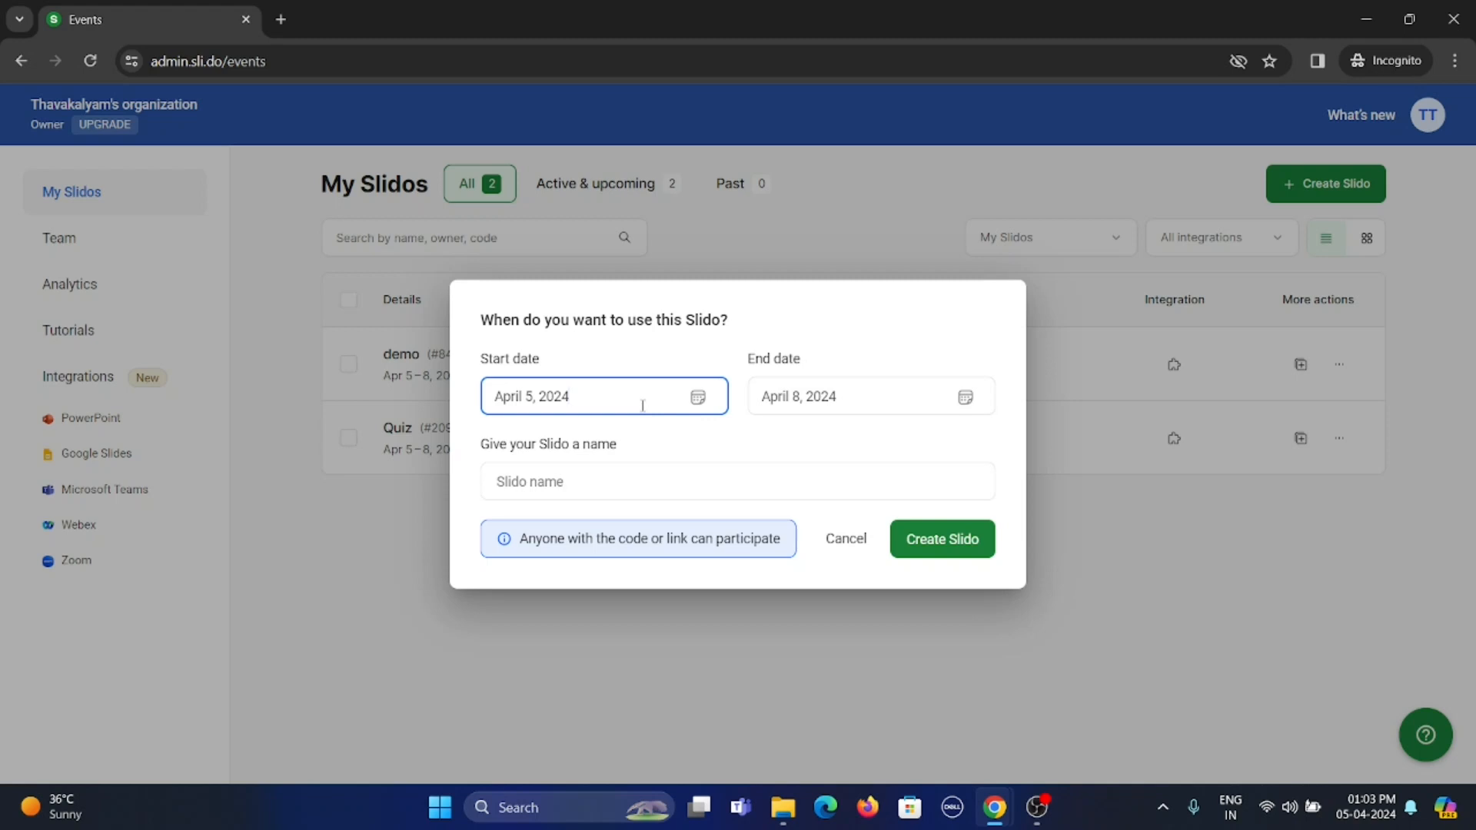
pyautogui.click(867, 396)
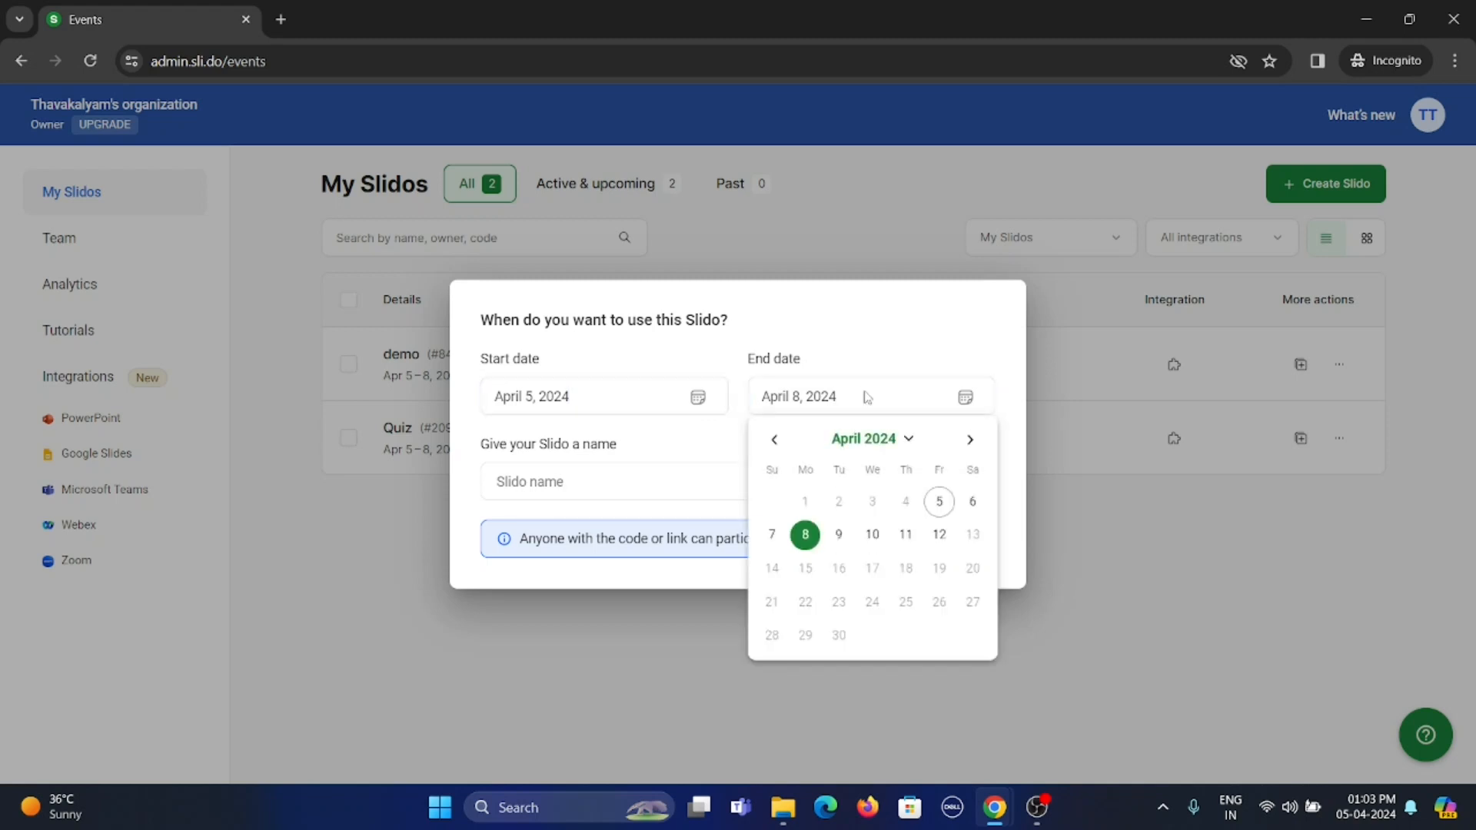
pyautogui.click(578, 486)
pyautogui.click(578, 486)
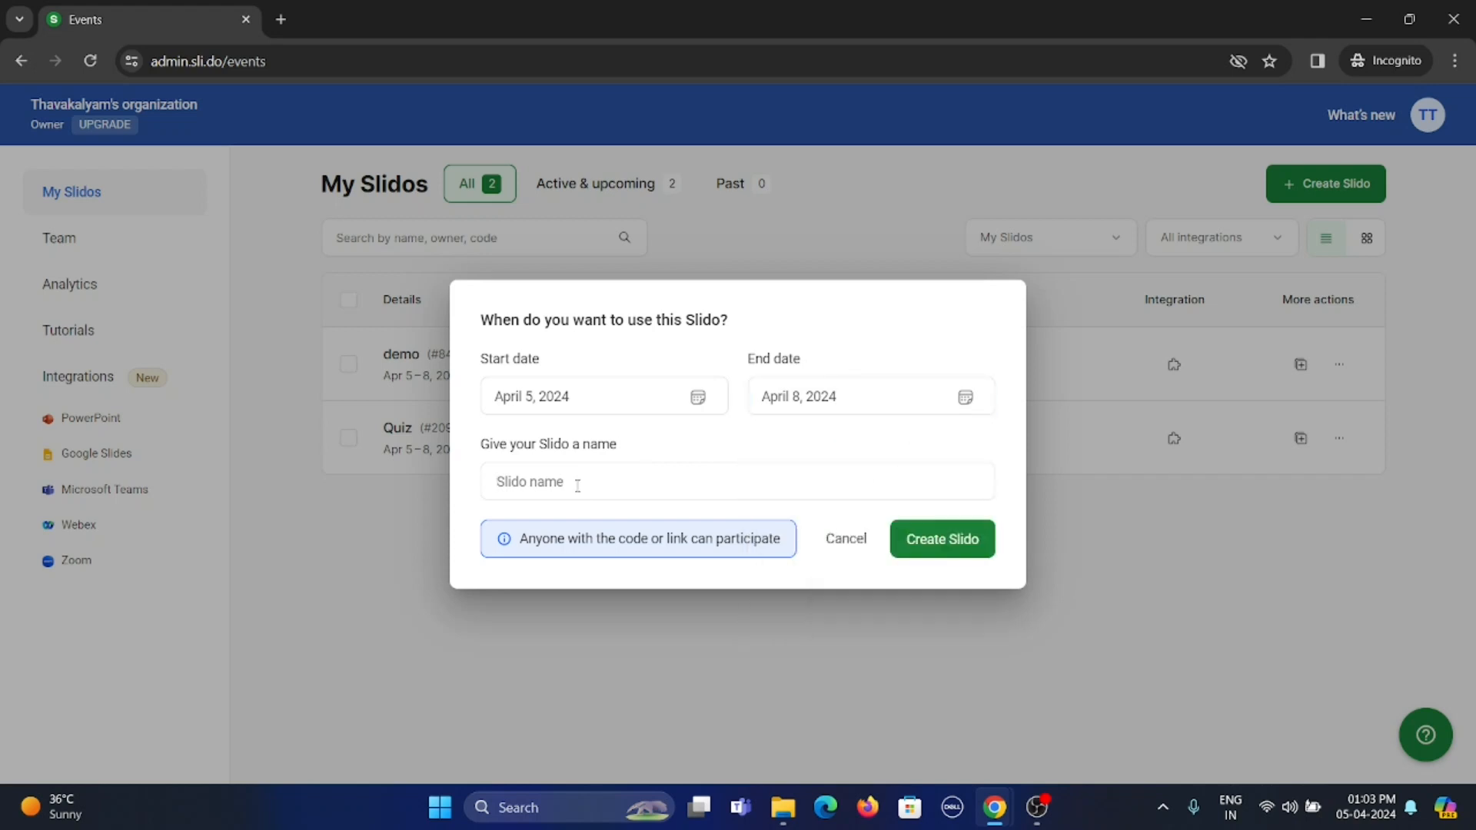
pyautogui.write('Demo')
pyautogui.click(948, 543)
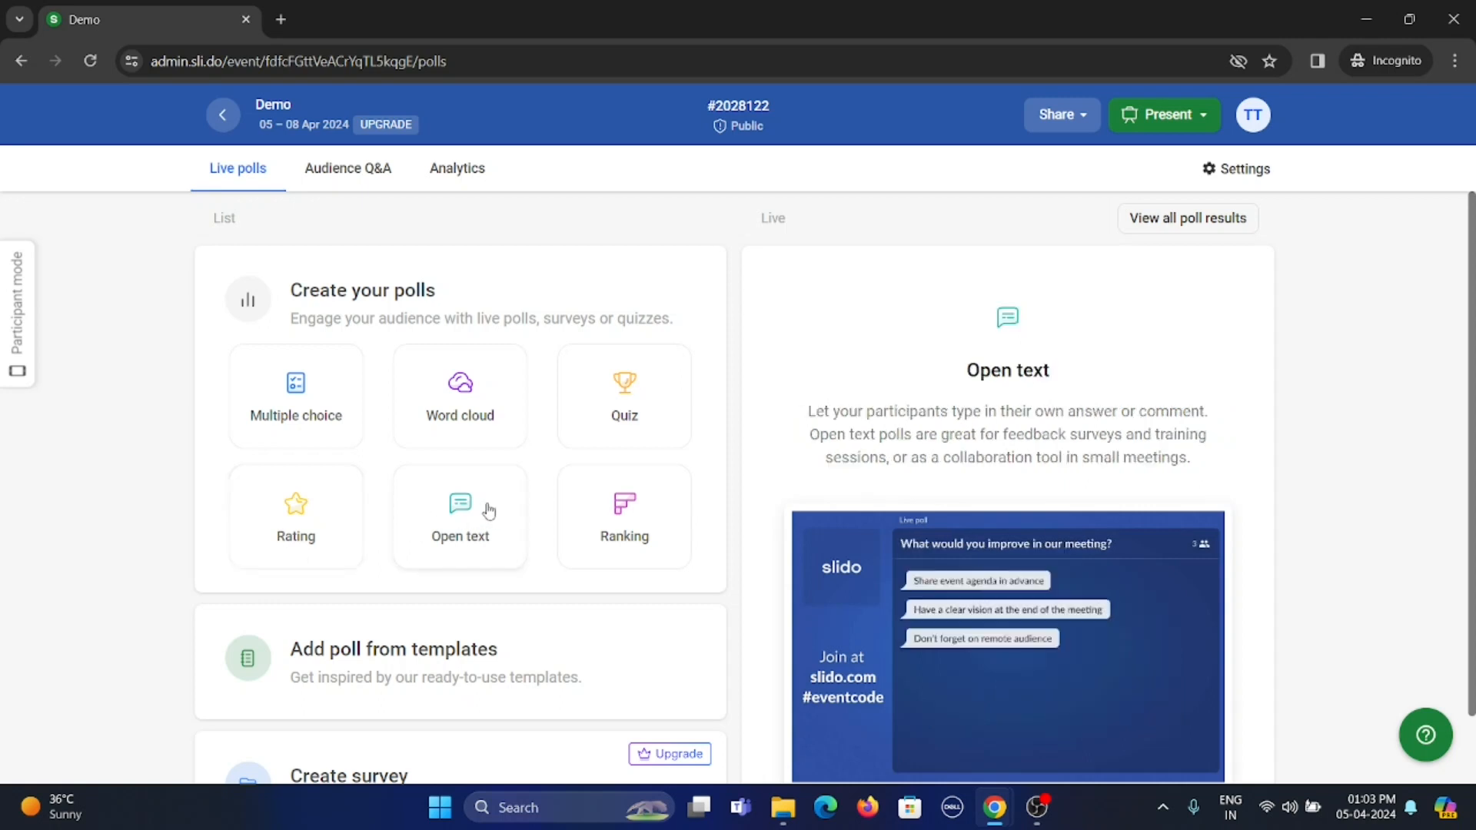
# Create a Quiz poll in the Demo Slido and enter "What is meant by ATM" as its first question
pyautogui.click(626, 407)
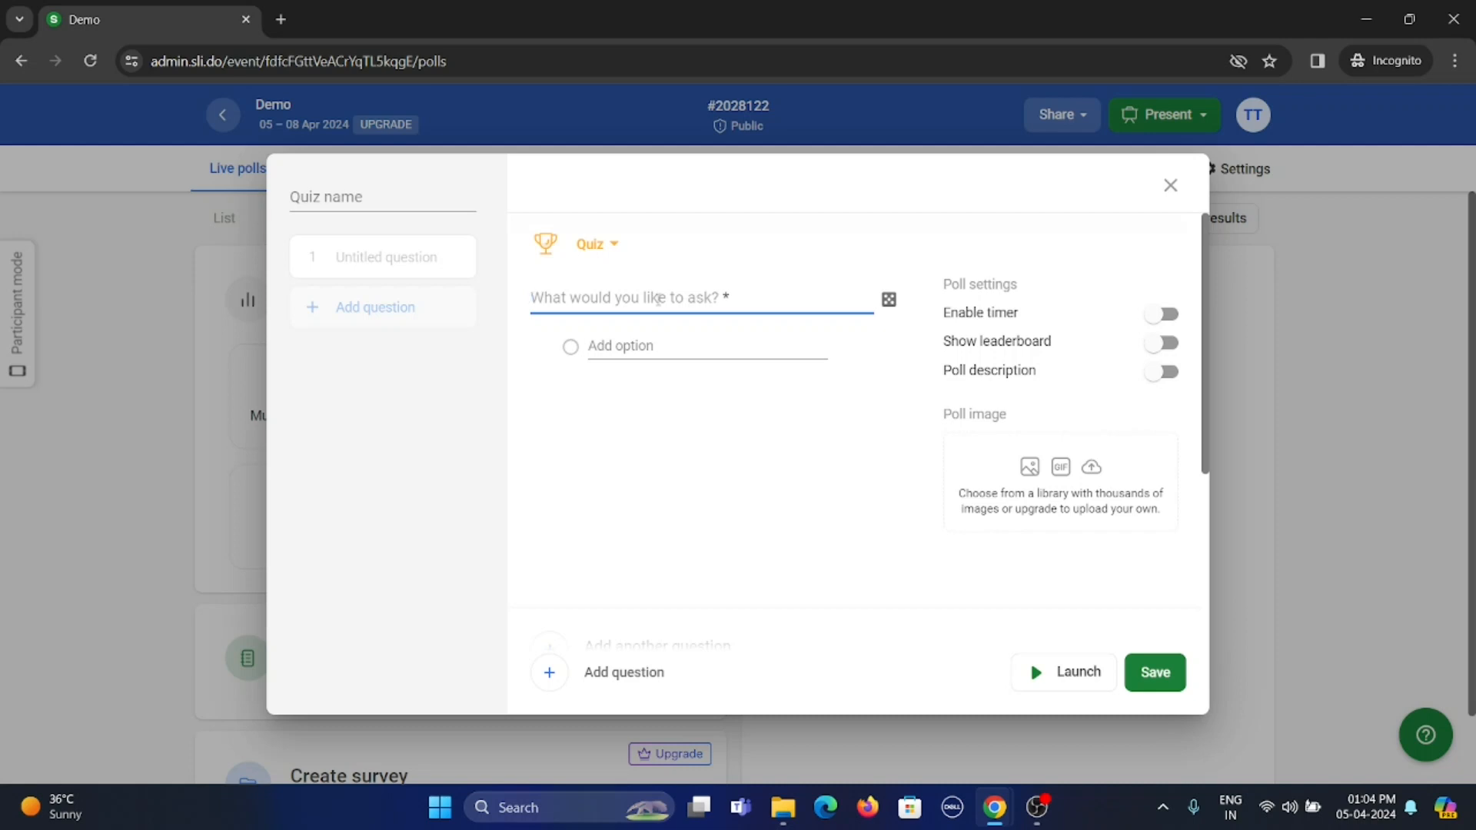
pyautogui.write('W')
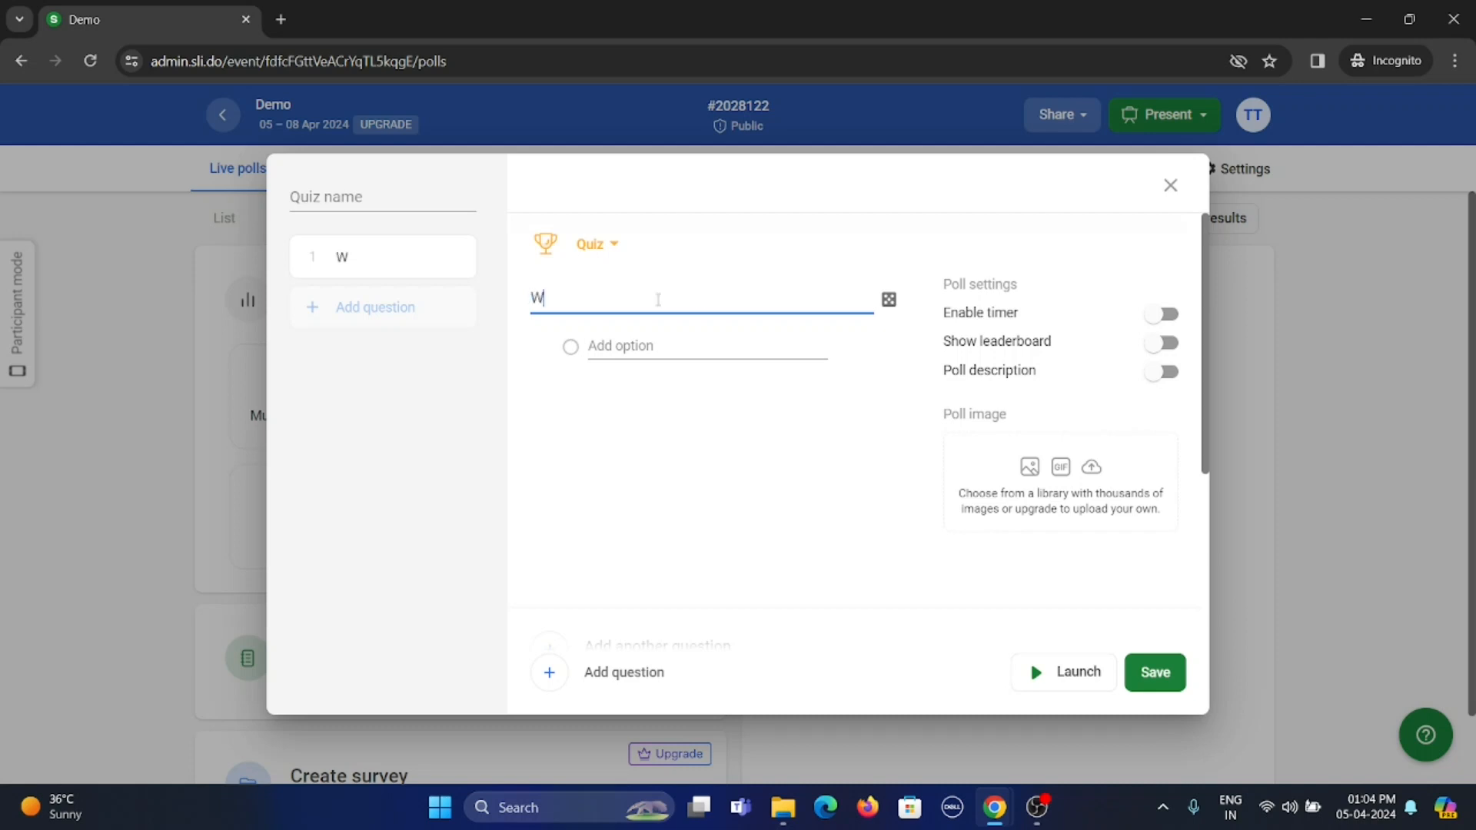
pyautogui.write('hat is meant ')
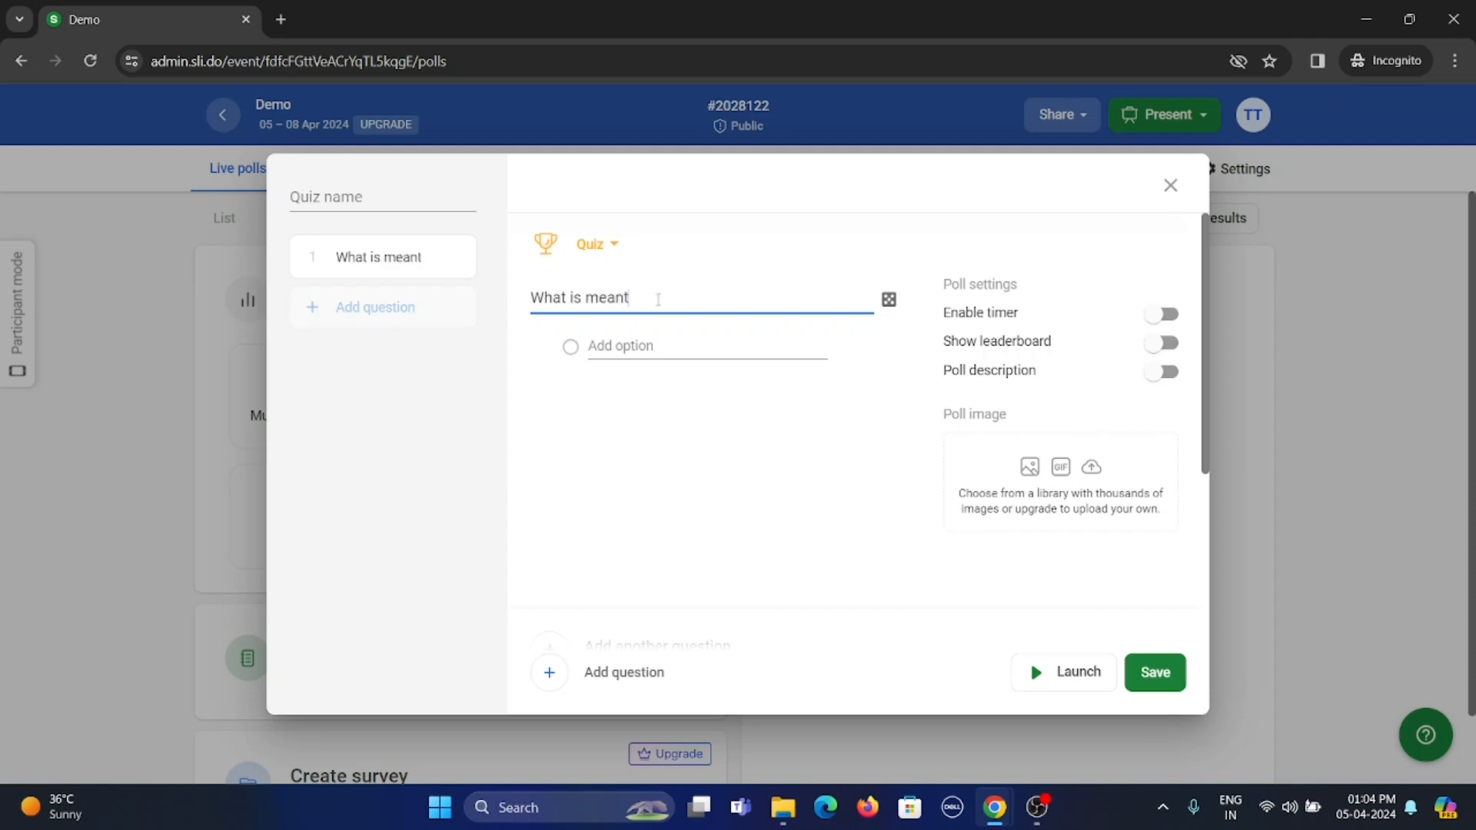
pyautogui.write('by ATM')
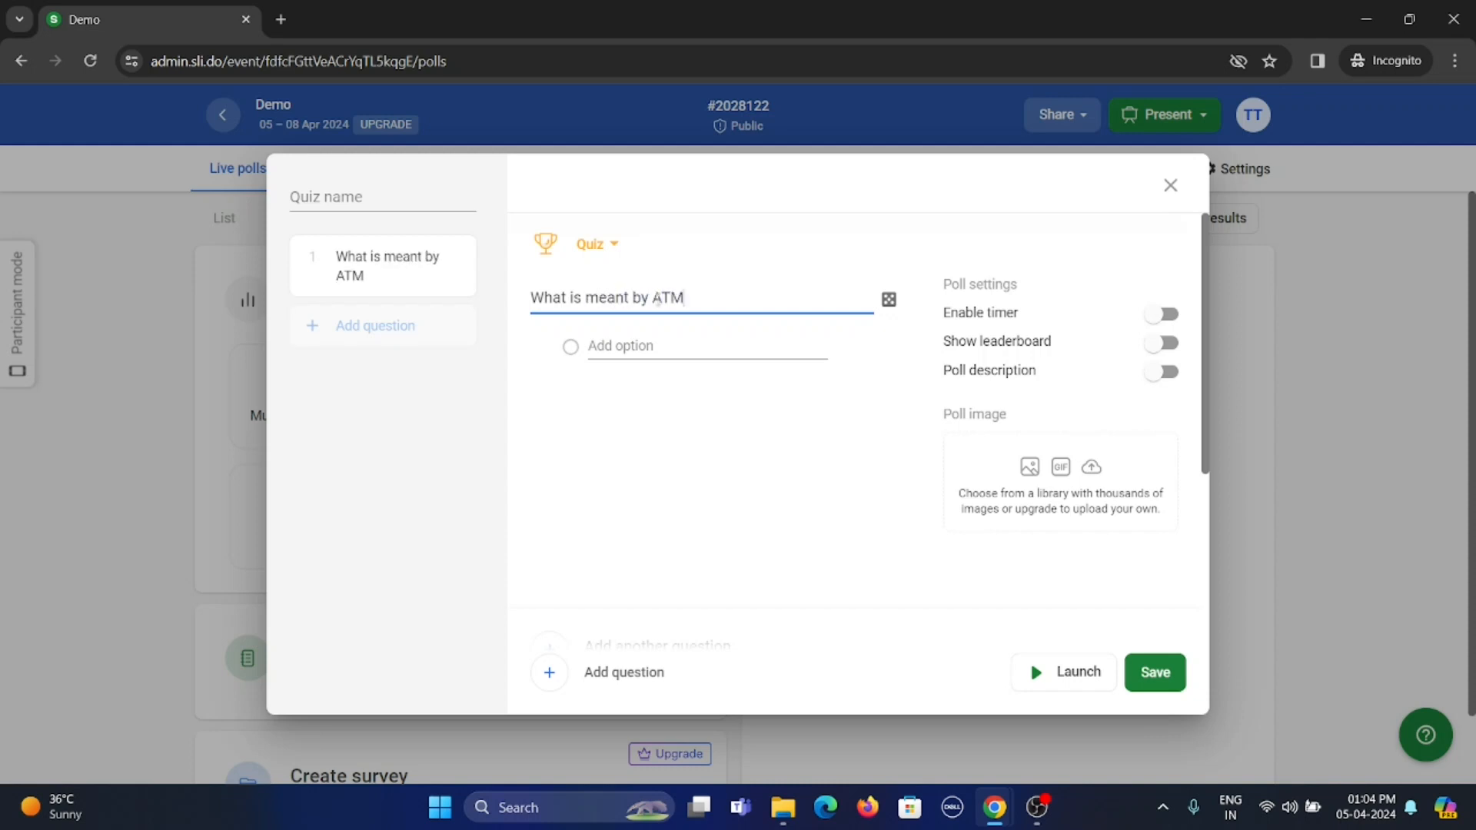
# Enter "Automatic teller machine" as the first answer option of the ATM question
pyautogui.click(633, 347)
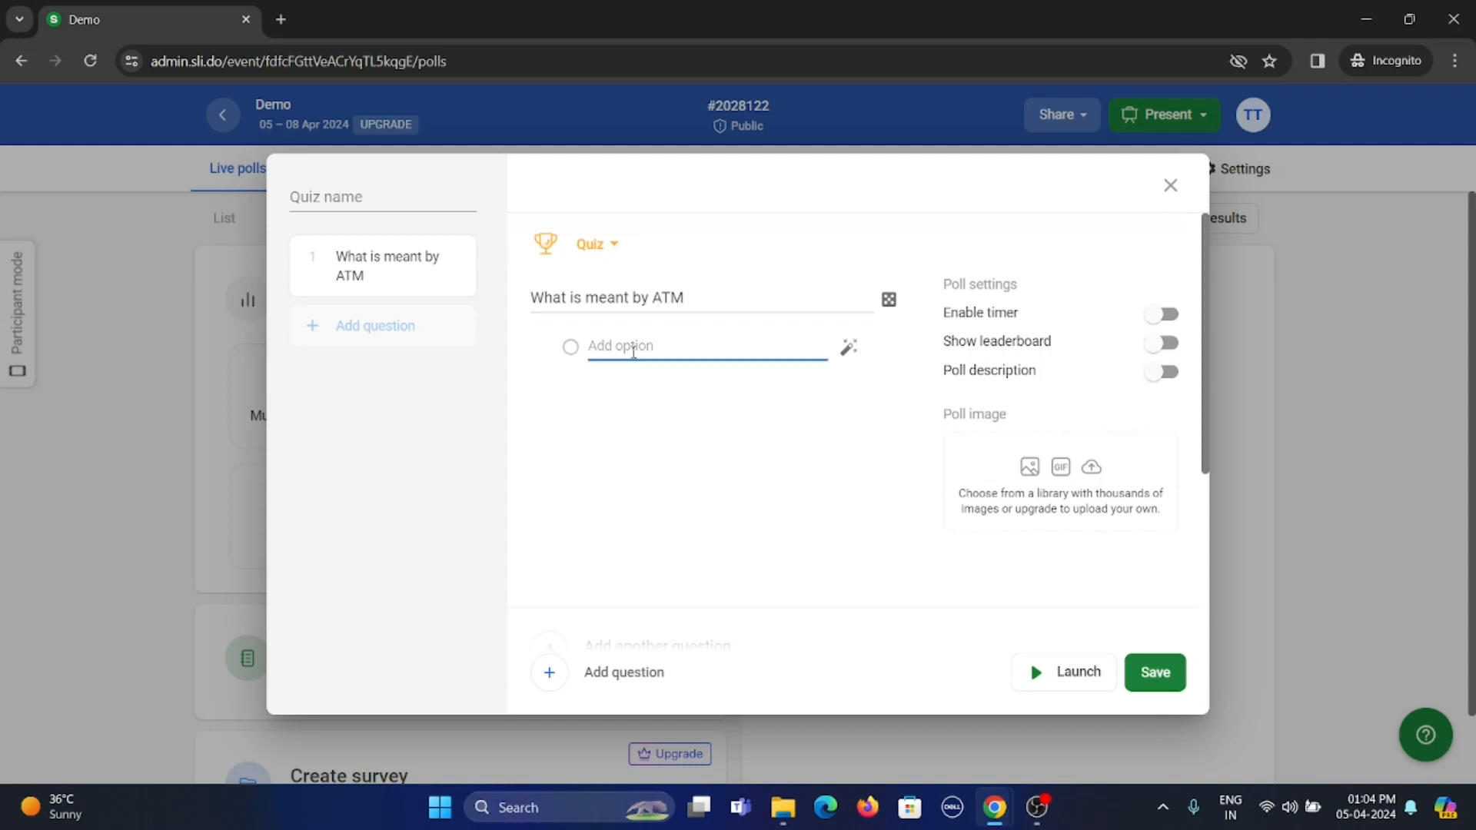
pyautogui.write('Automatci')
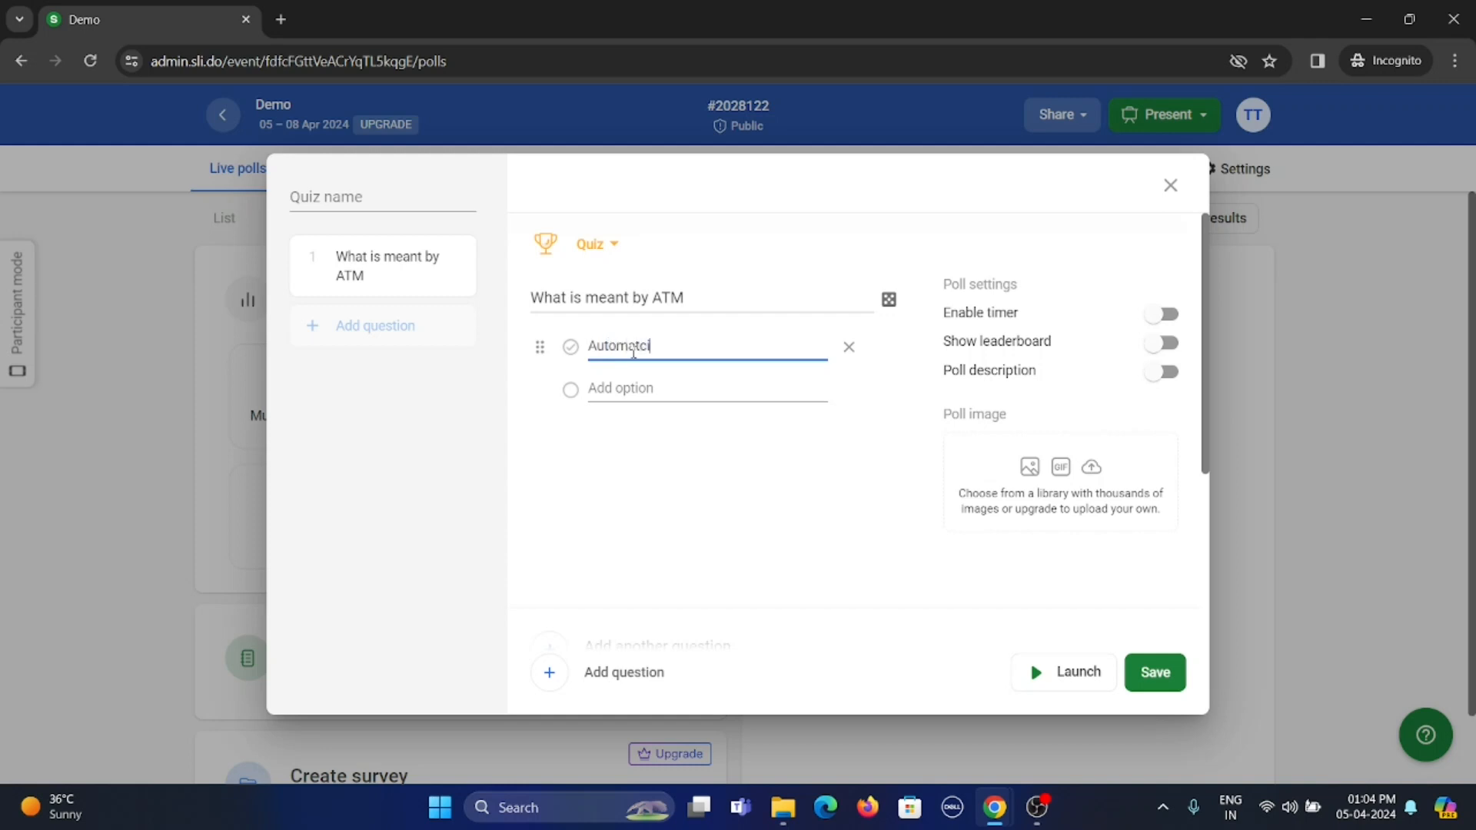
pyautogui.press('BackSpace')
pyautogui.write('ic tel;er')
pyautogui.write('machine')
pyautogui.press('BackSpace')
pyautogui.write('l')
# Add "Auto Tele Machine" as the second answer option and mark "Automatic teller machine" as the correct answer
pyautogui.click(636, 387)
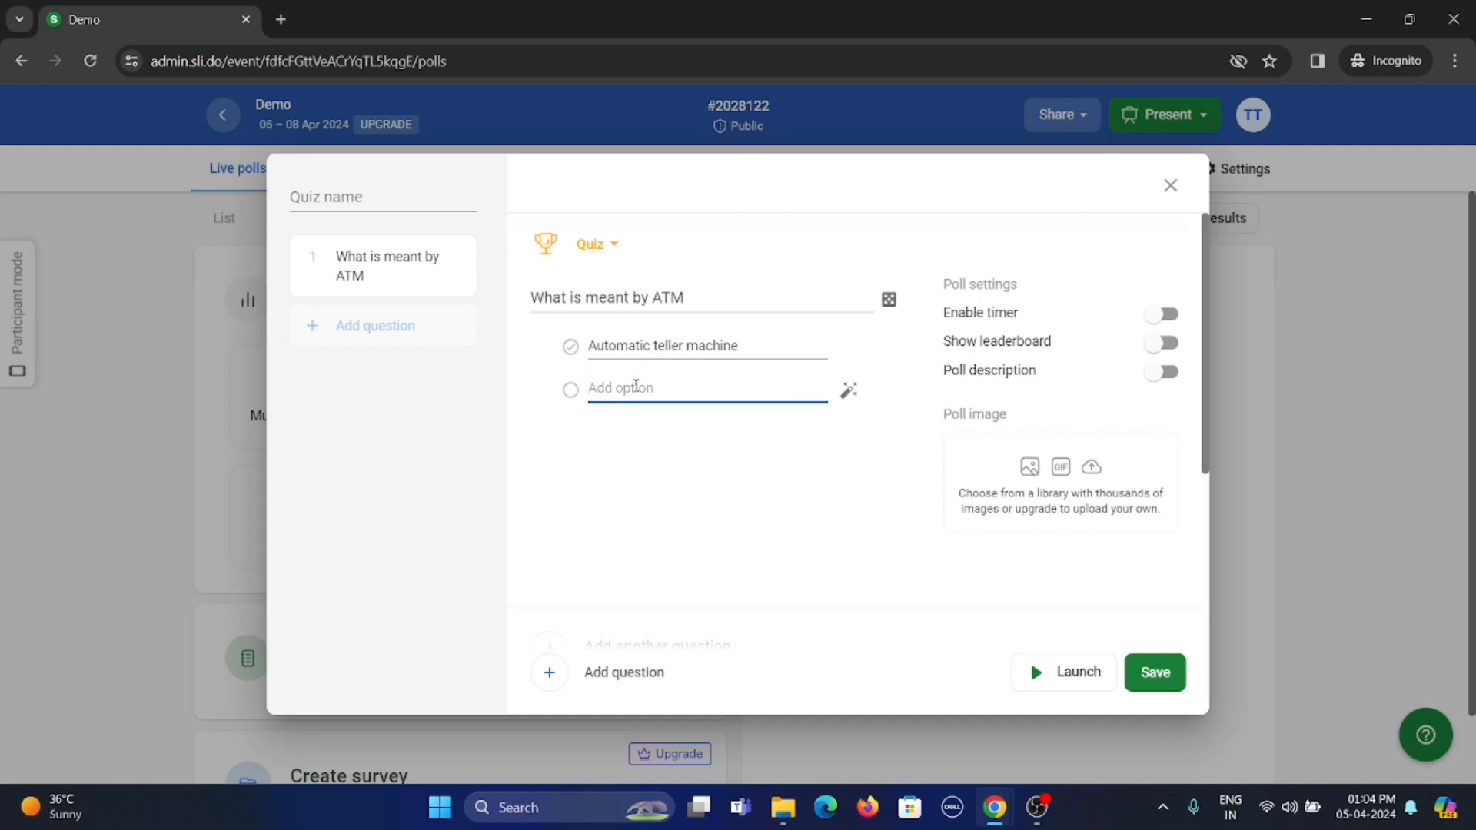
pyautogui.write('Auto')
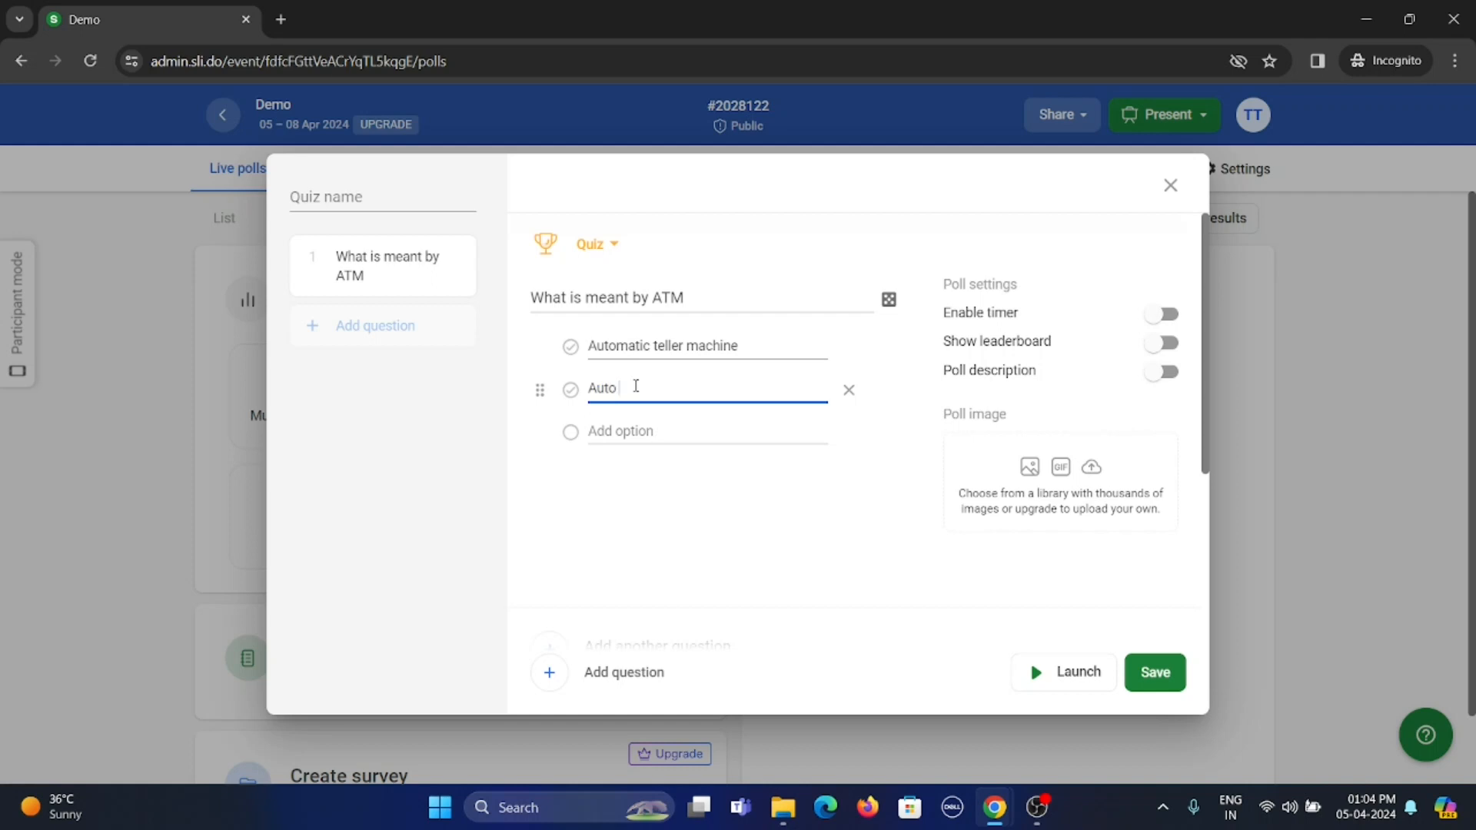
pyautogui.write(' Tele Machine')
pyautogui.click(570, 346)
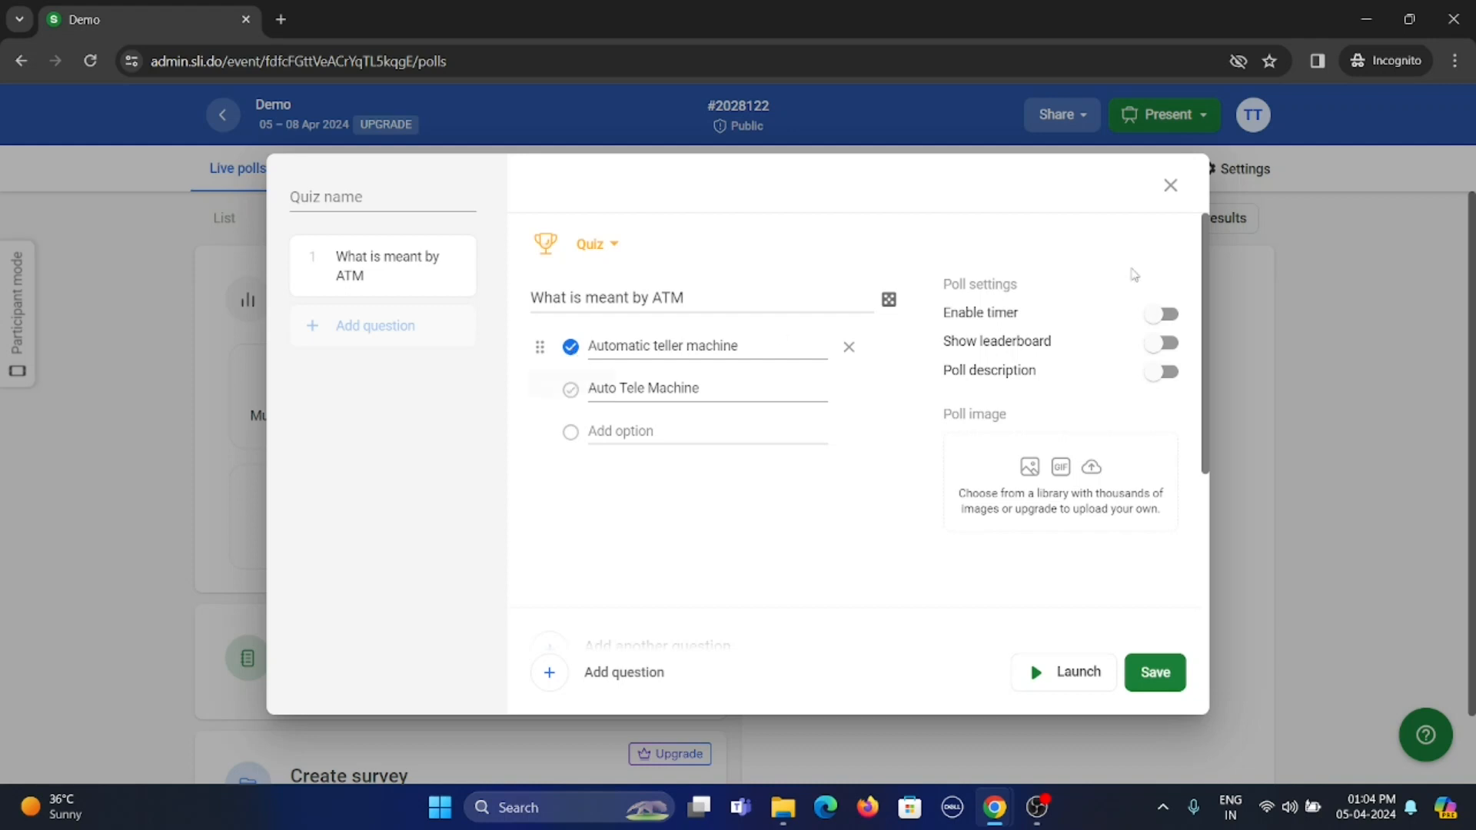
# Enable a 20-second timer and the leaderboard for the ATM question
pyautogui.click(1177, 318)
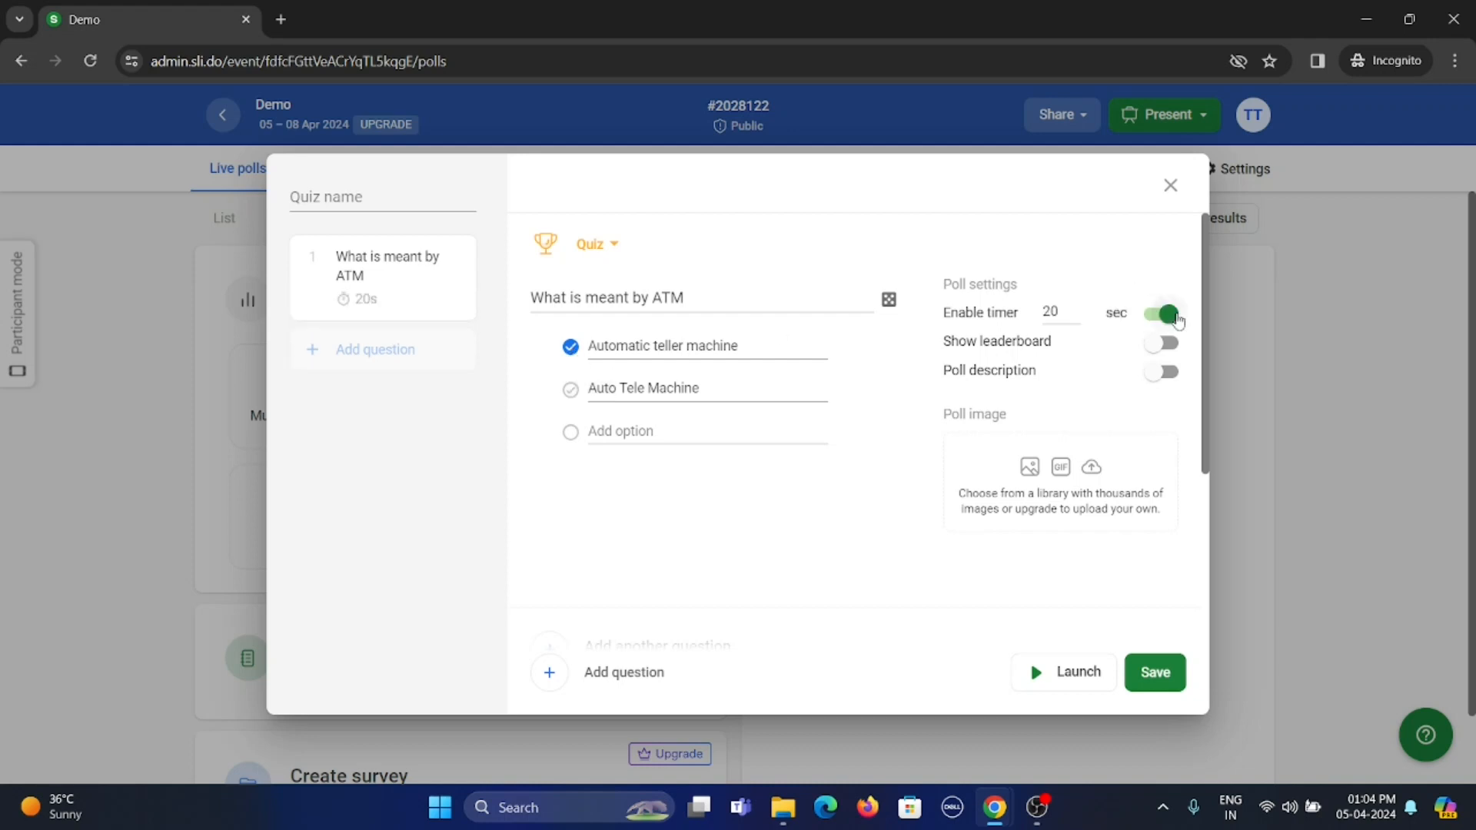
pyautogui.click(1169, 345)
pyautogui.click(1060, 315)
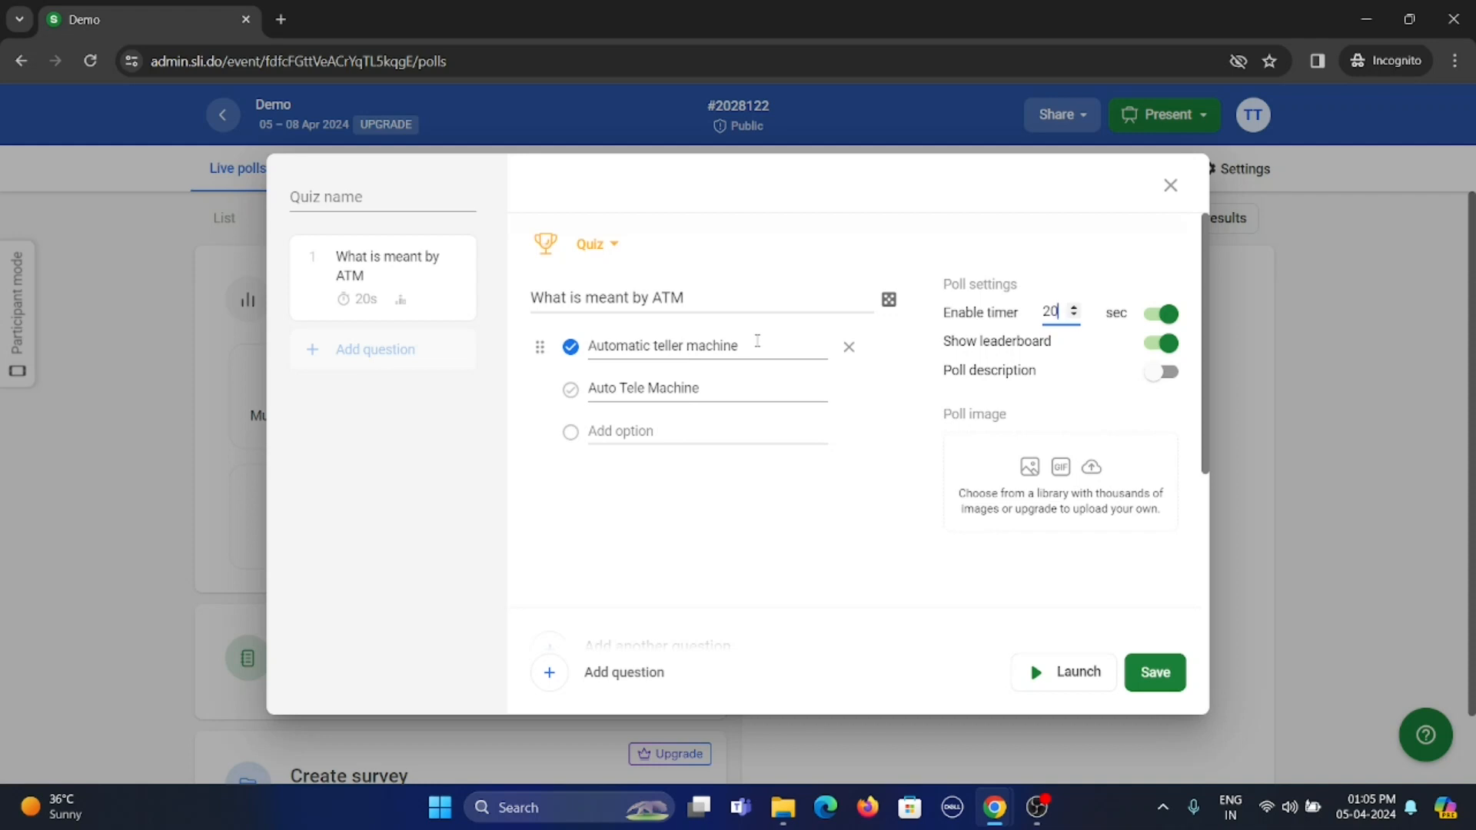
# Add a second quiz question reading "What is meant by FTP?"
pyautogui.click(623, 680)
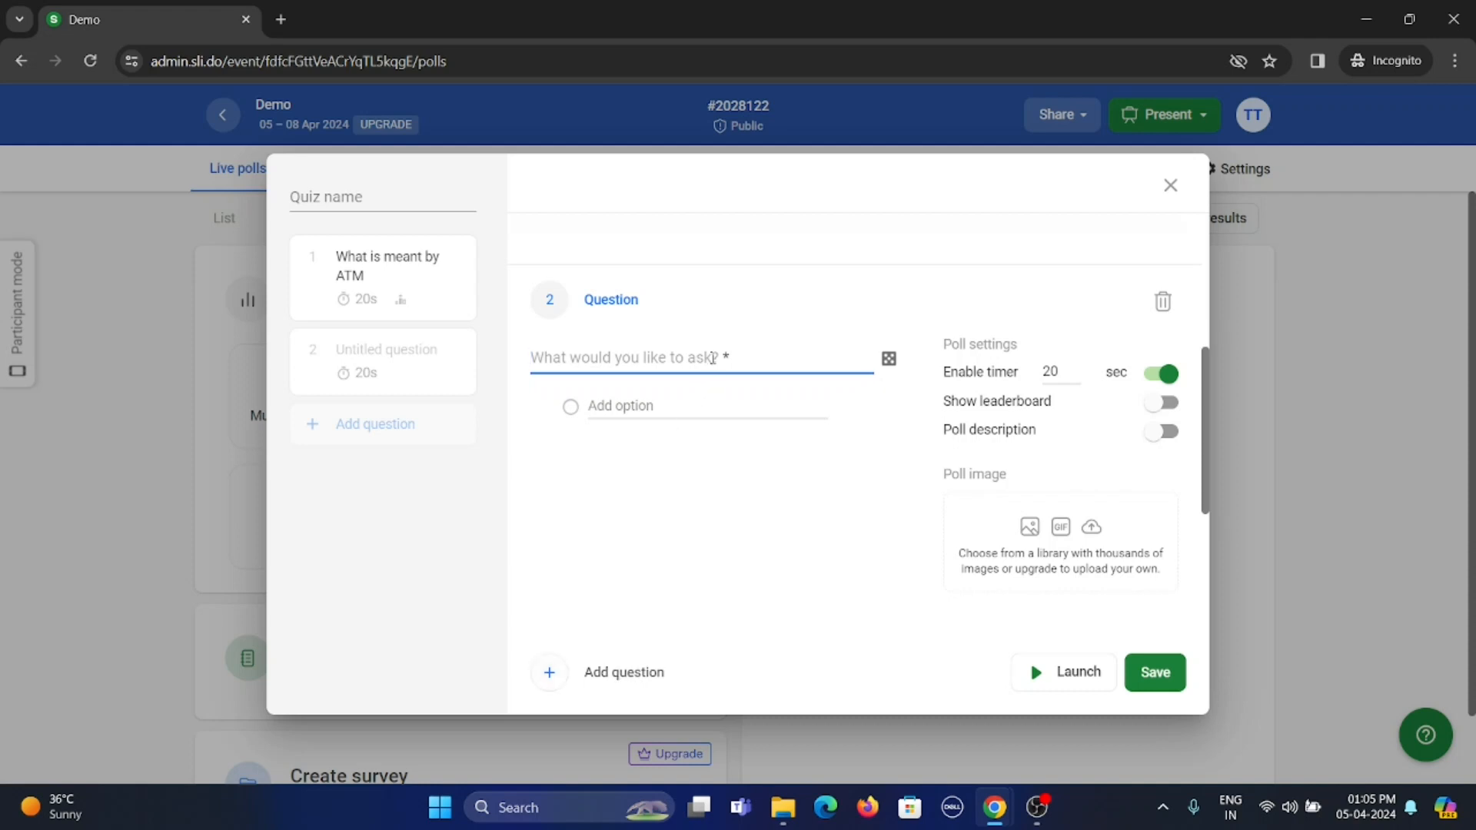
pyautogui.write('What is m')
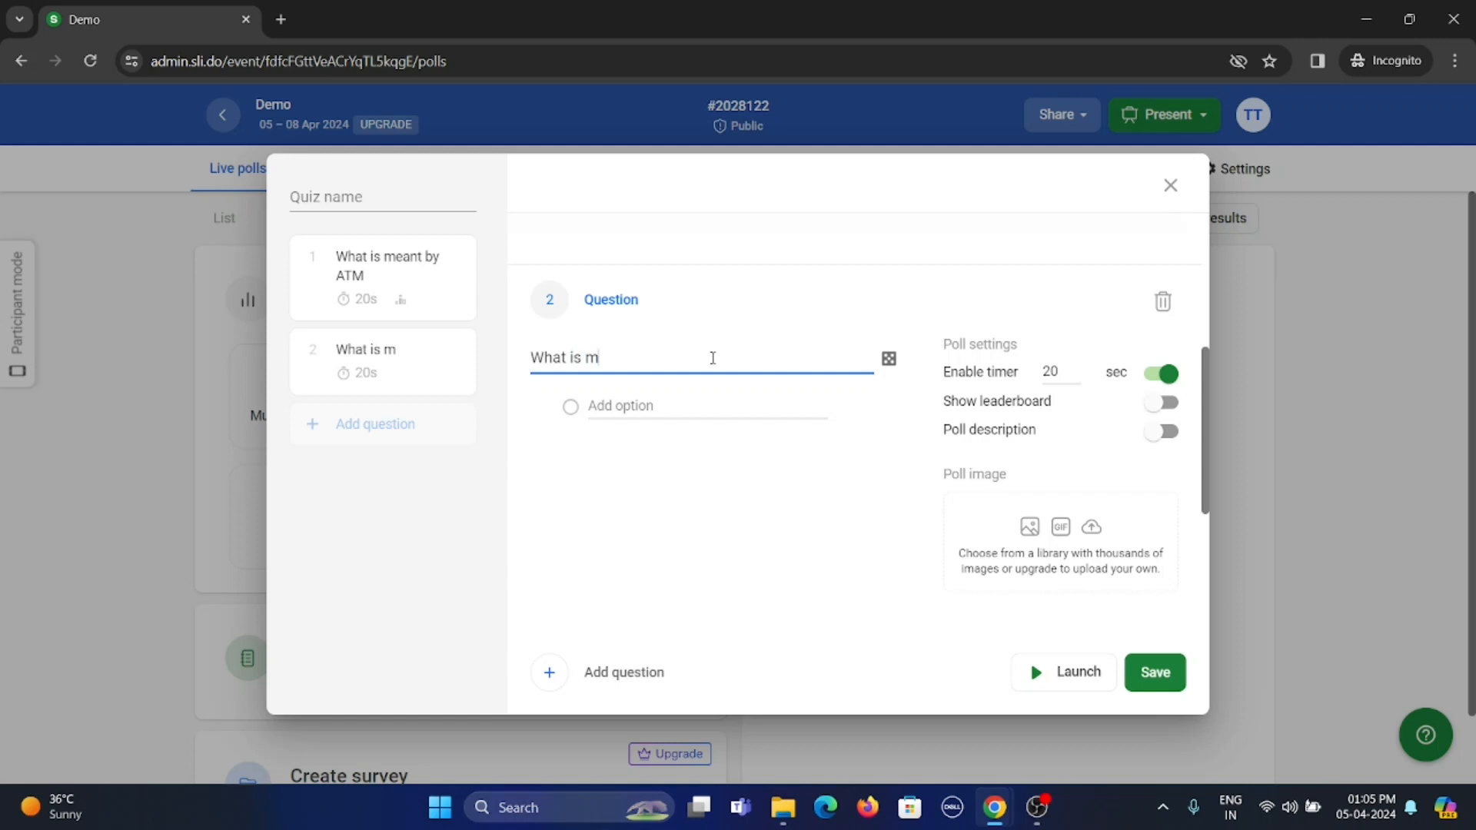
pyautogui.write('eant by FTP?')
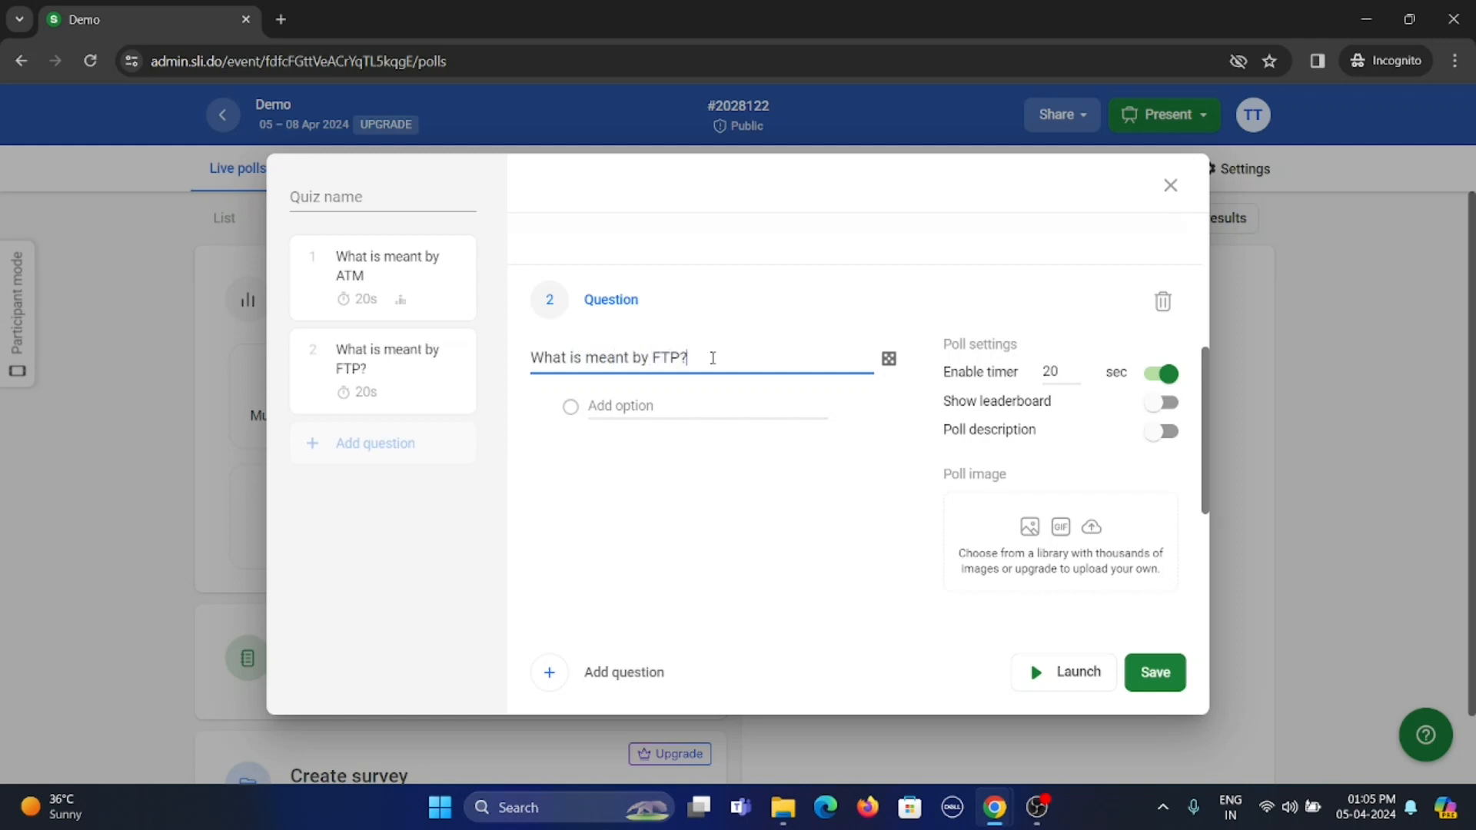
# Enter "File Transfer Protocol" as the first answer option of the FTP question
pyautogui.click(666, 399)
pyautogui.write('File Tran')
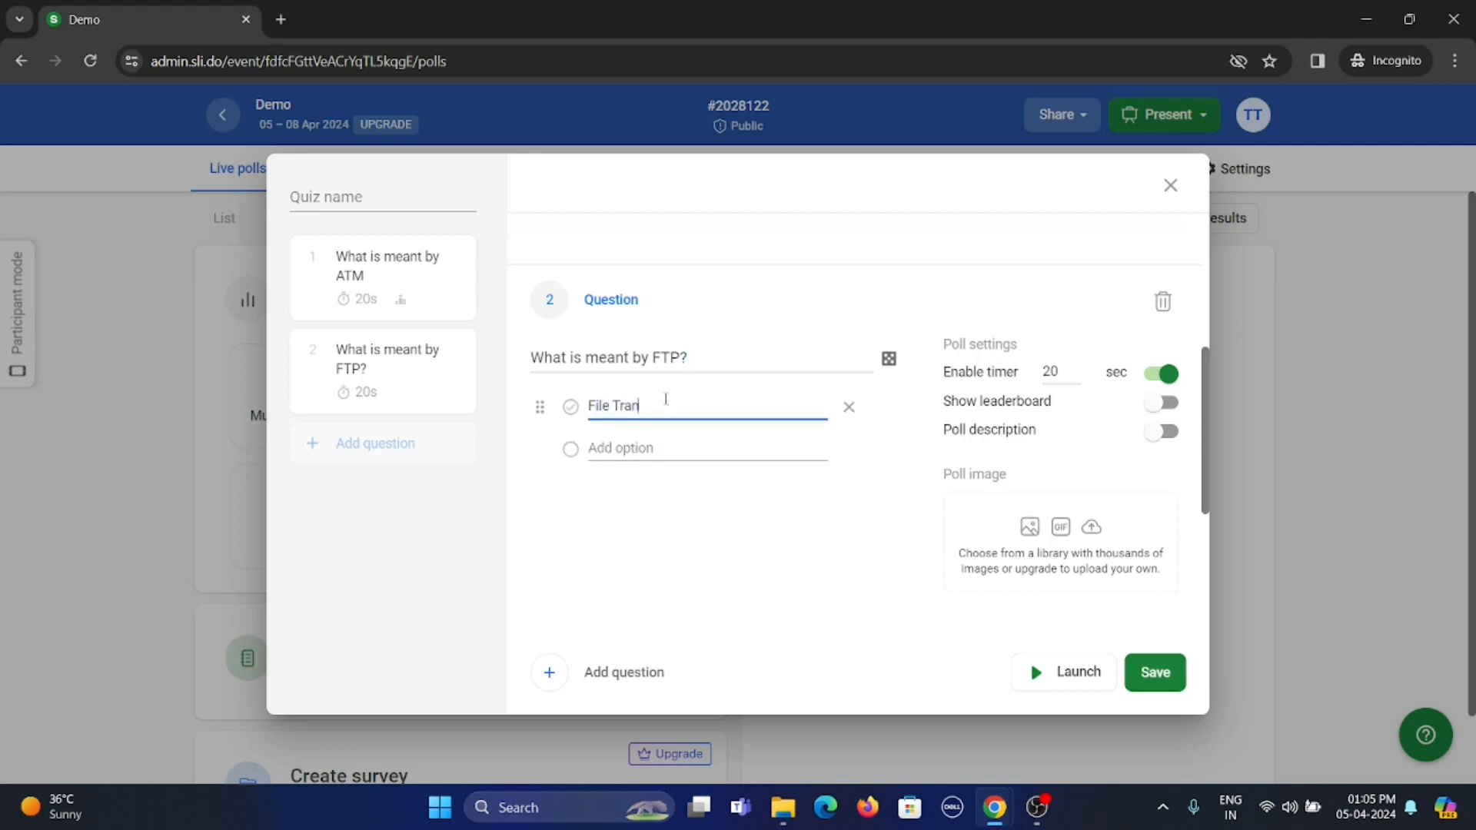
pyautogui.write('sfer Protocol')
# Add "File Transform Protocol" as the second answer option and mark "File Transfer Protocol" as the correct answer
pyautogui.click(634, 447)
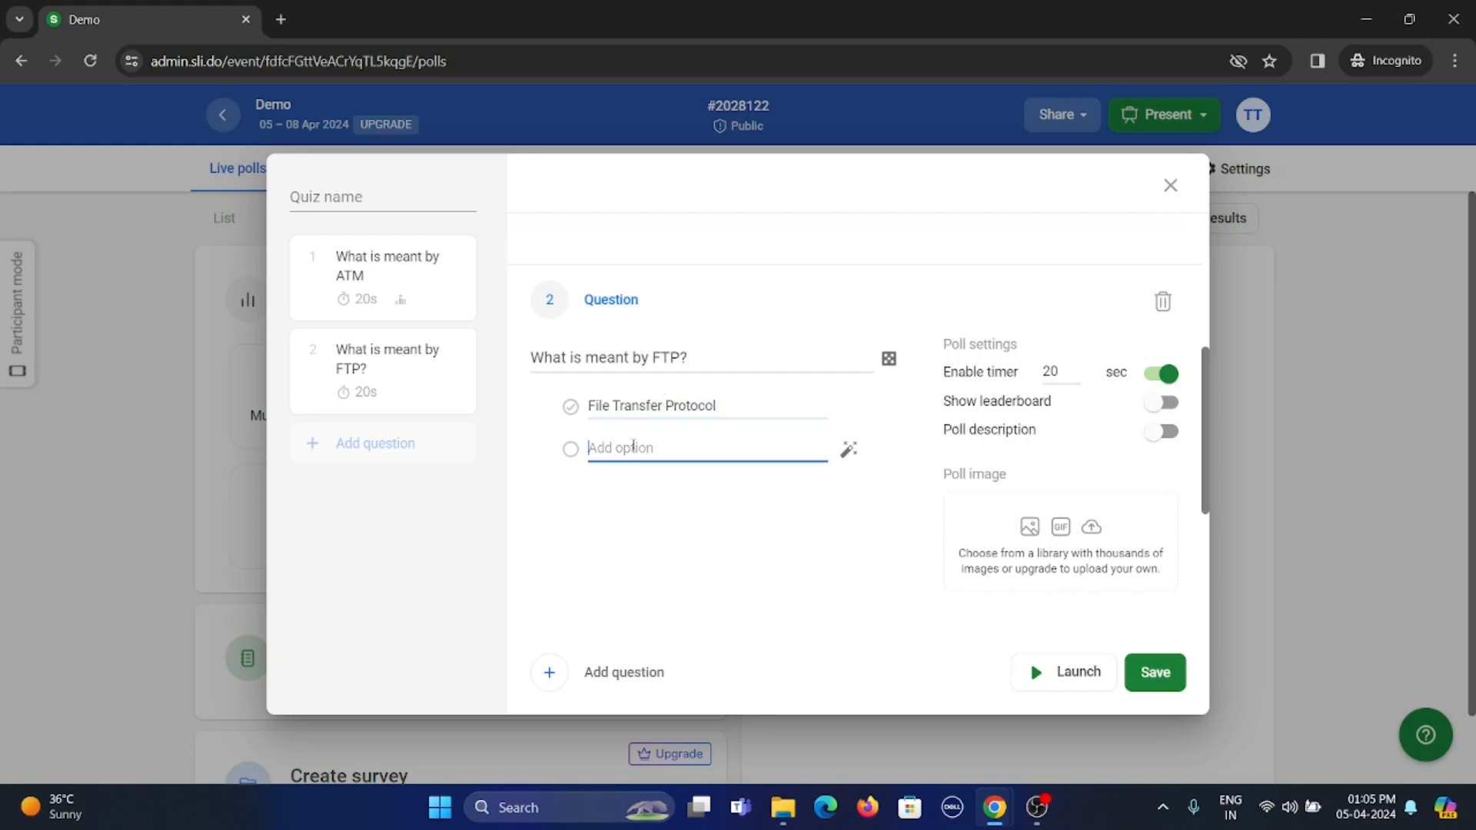
pyautogui.write('File')
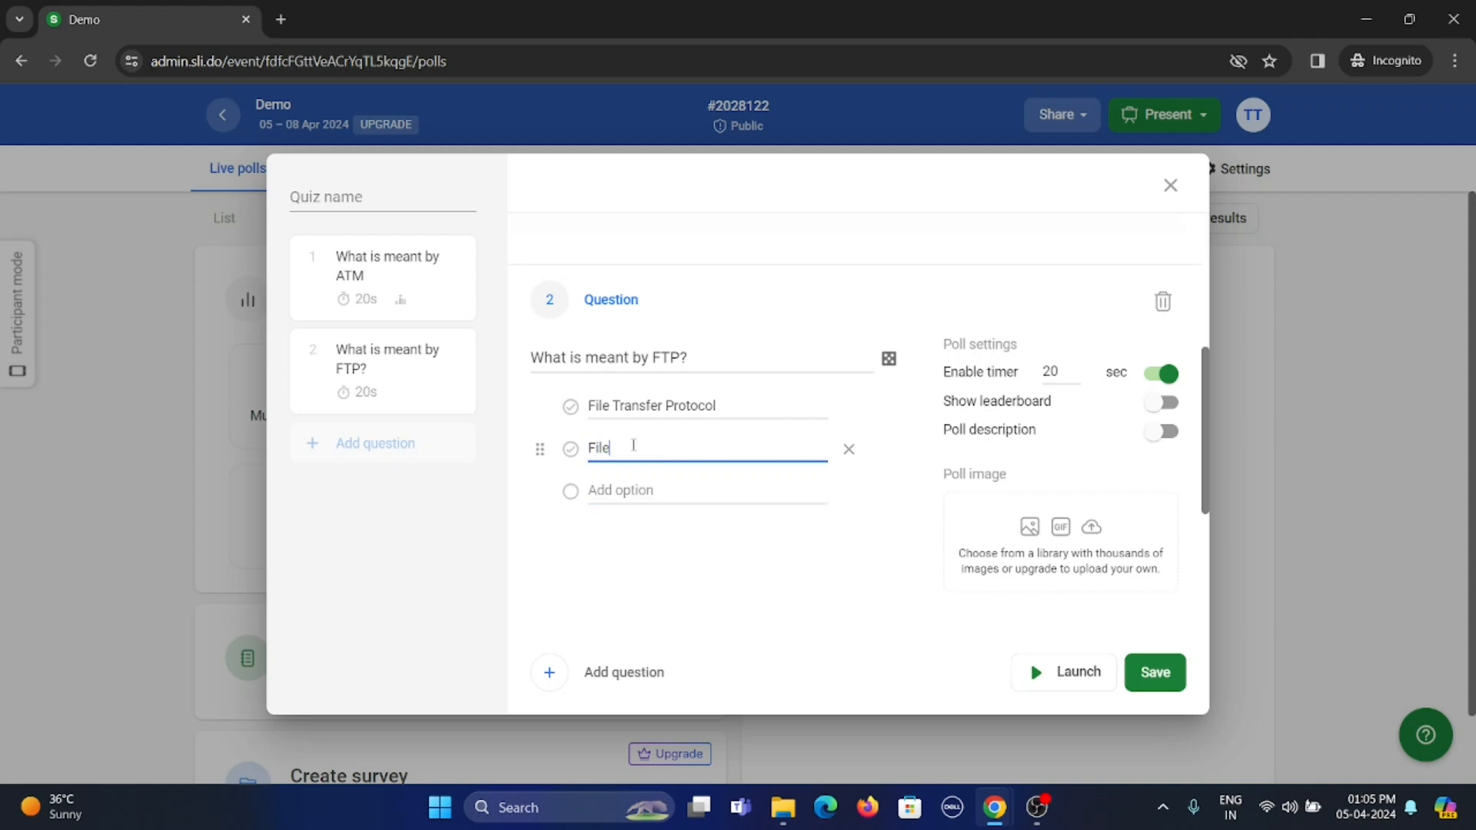
pyautogui.write(' Transform Protocol')
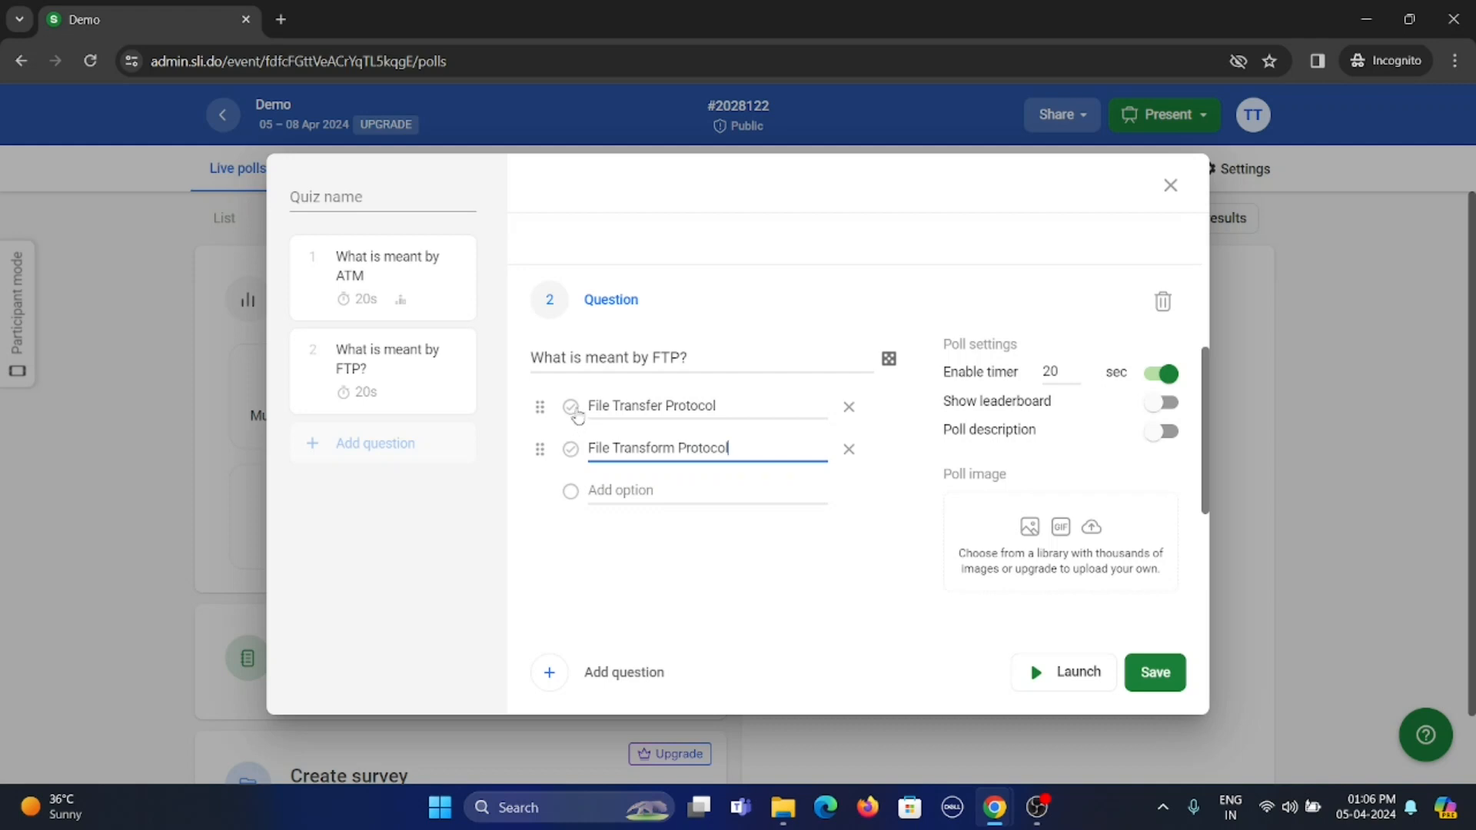
pyautogui.click(572, 407)
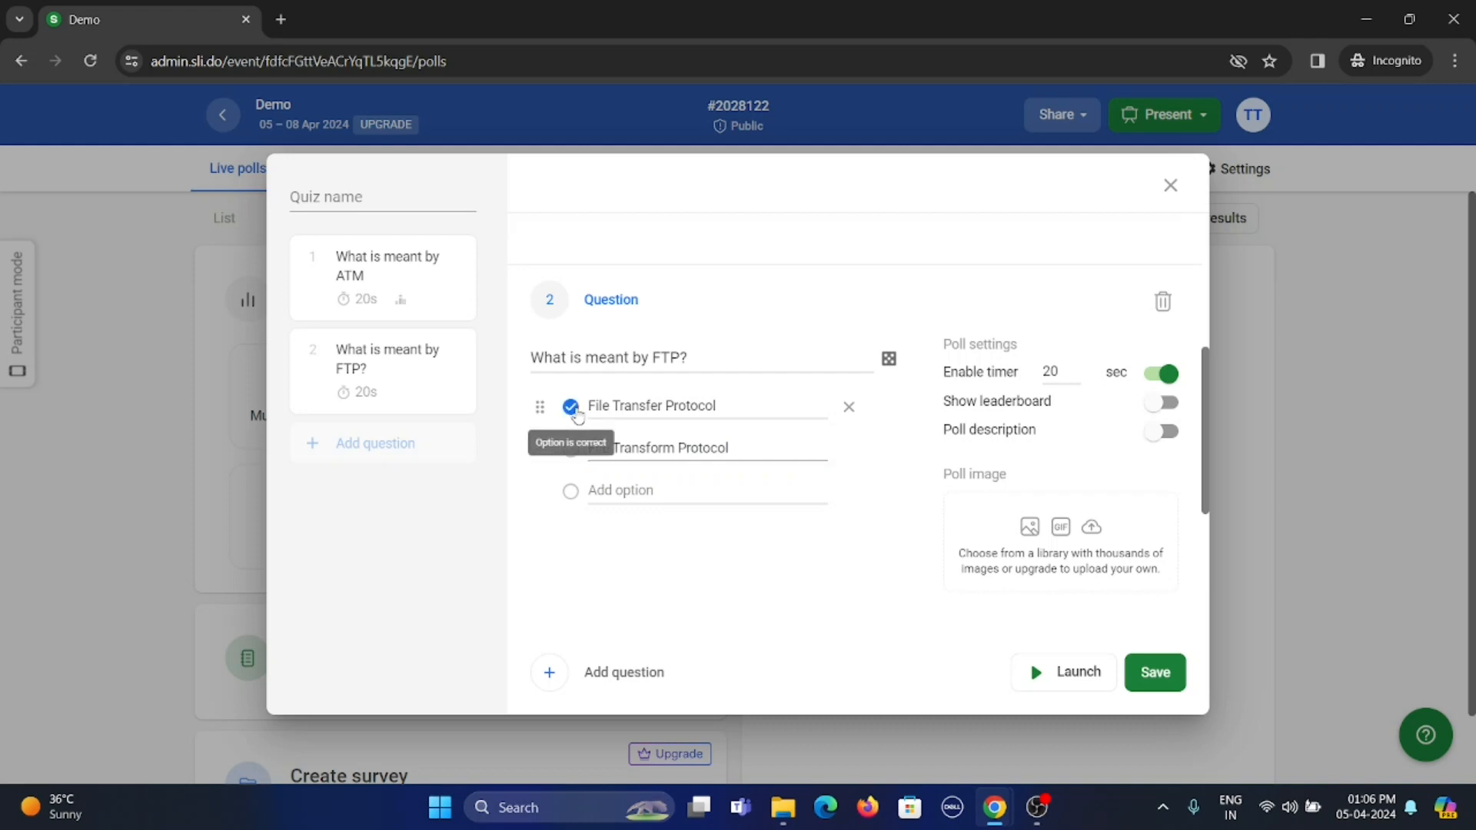
# Enable the leaderboard for the FTP question and save the quiz
pyautogui.click(1169, 402)
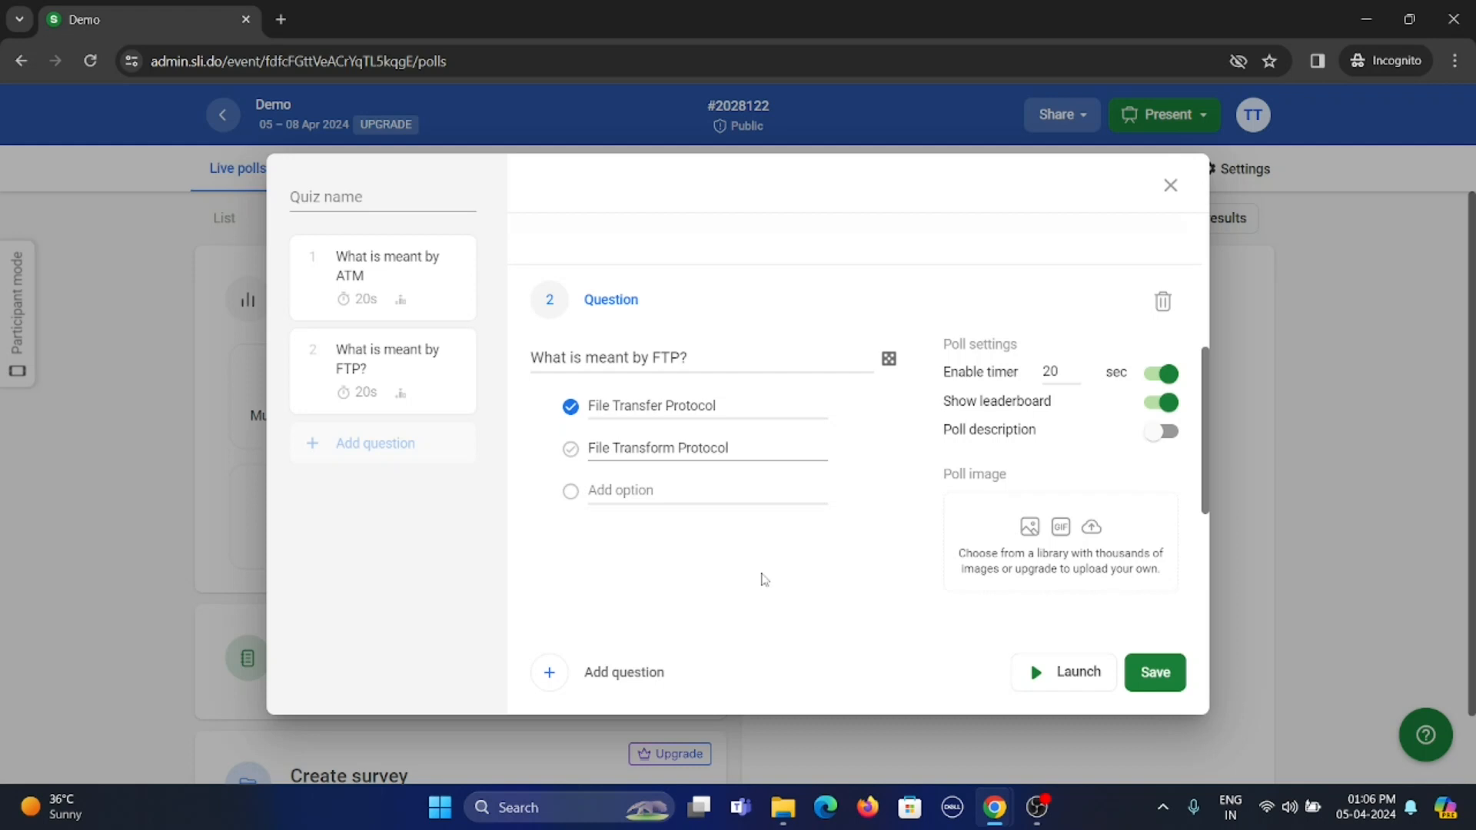
pyautogui.click(1153, 676)
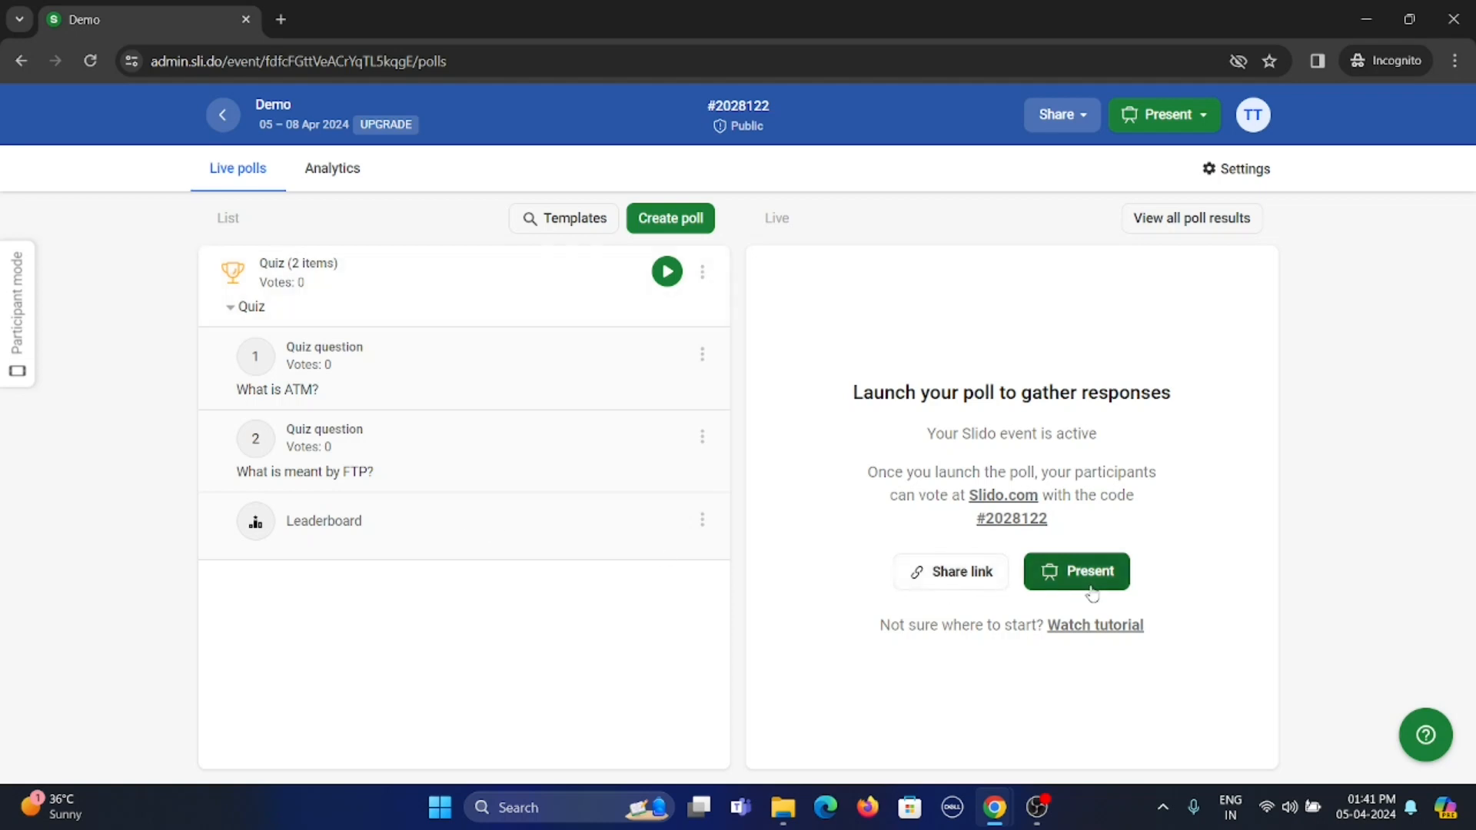
# Copy the Slido's share link and send it to the family contact's chat in WhatsApp
pyautogui.click(971, 587)
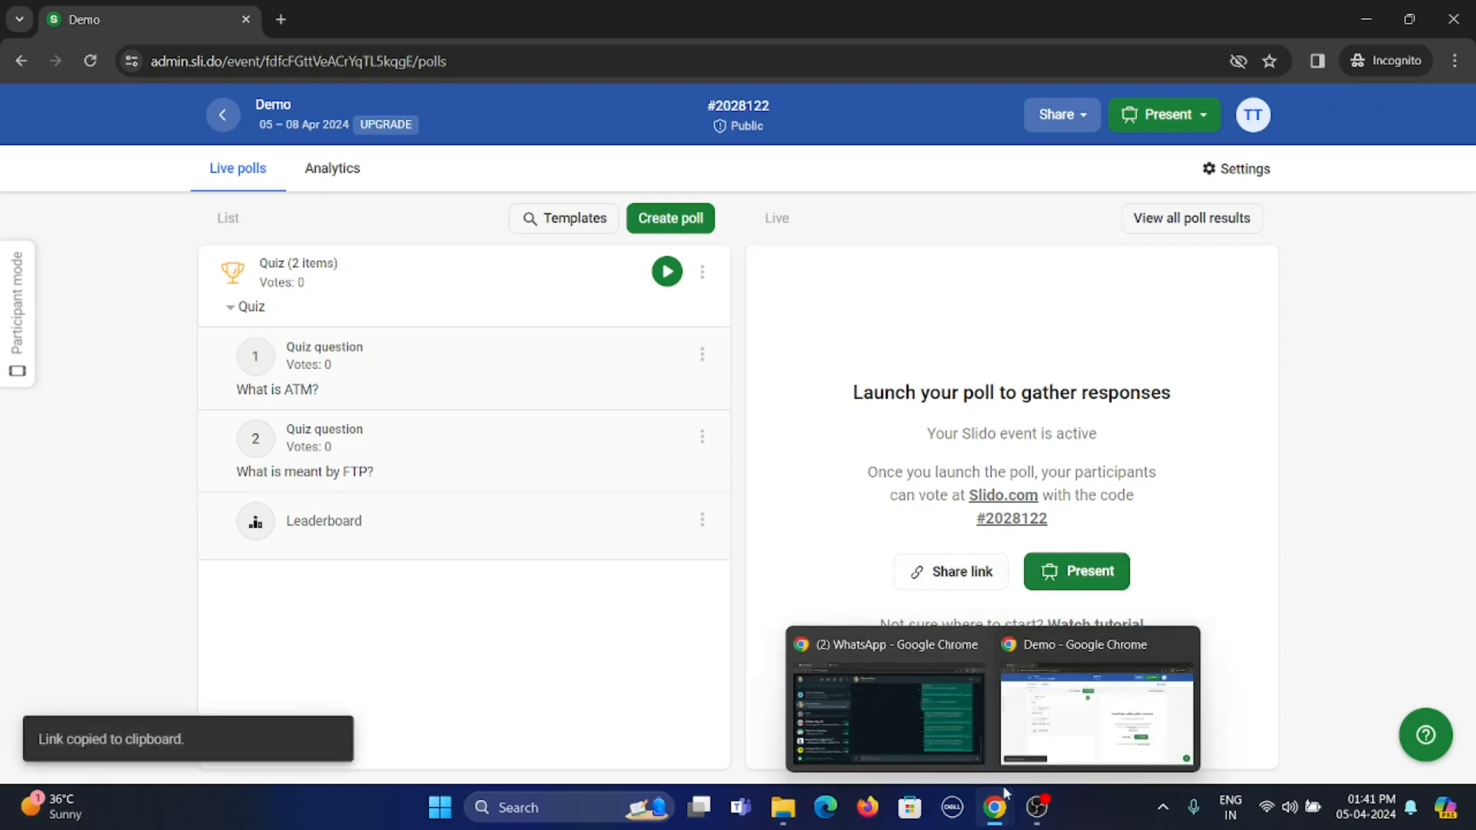
pyautogui.moveTo(1001, 803)
pyautogui.click(941, 710)
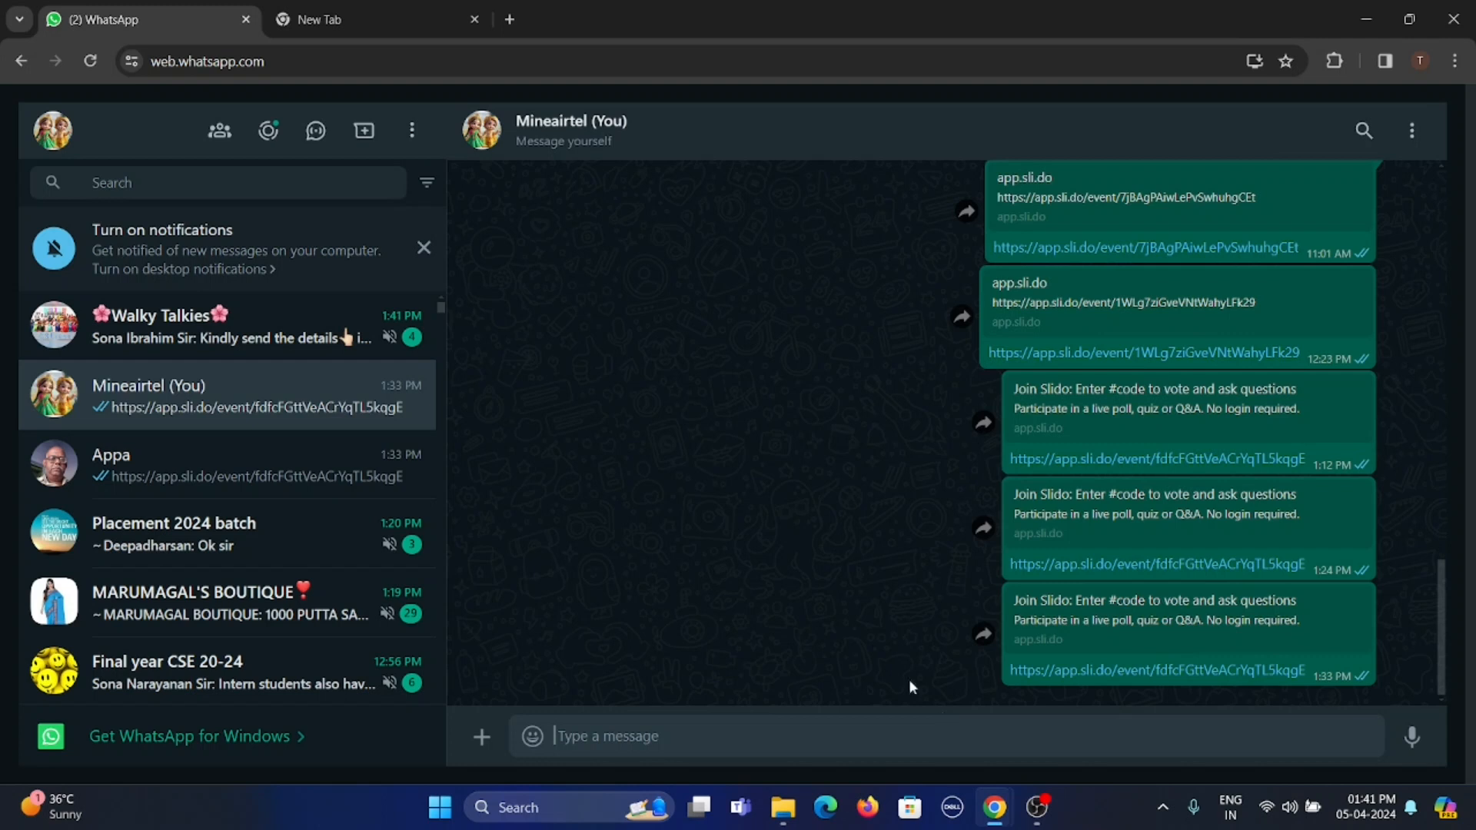
pyautogui.click(229, 483)
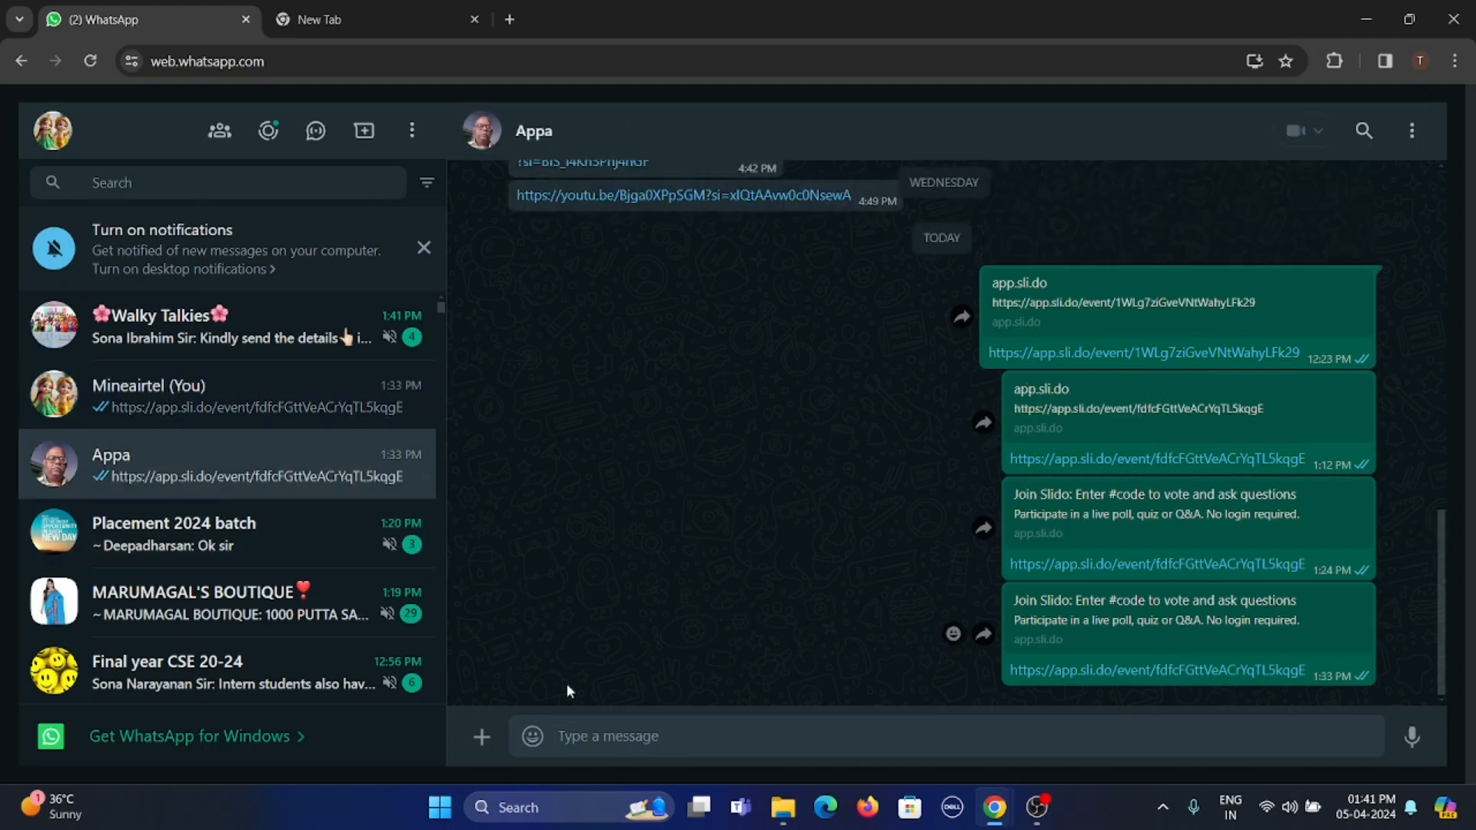
pyautogui.hotkey('ctrl', 'v')
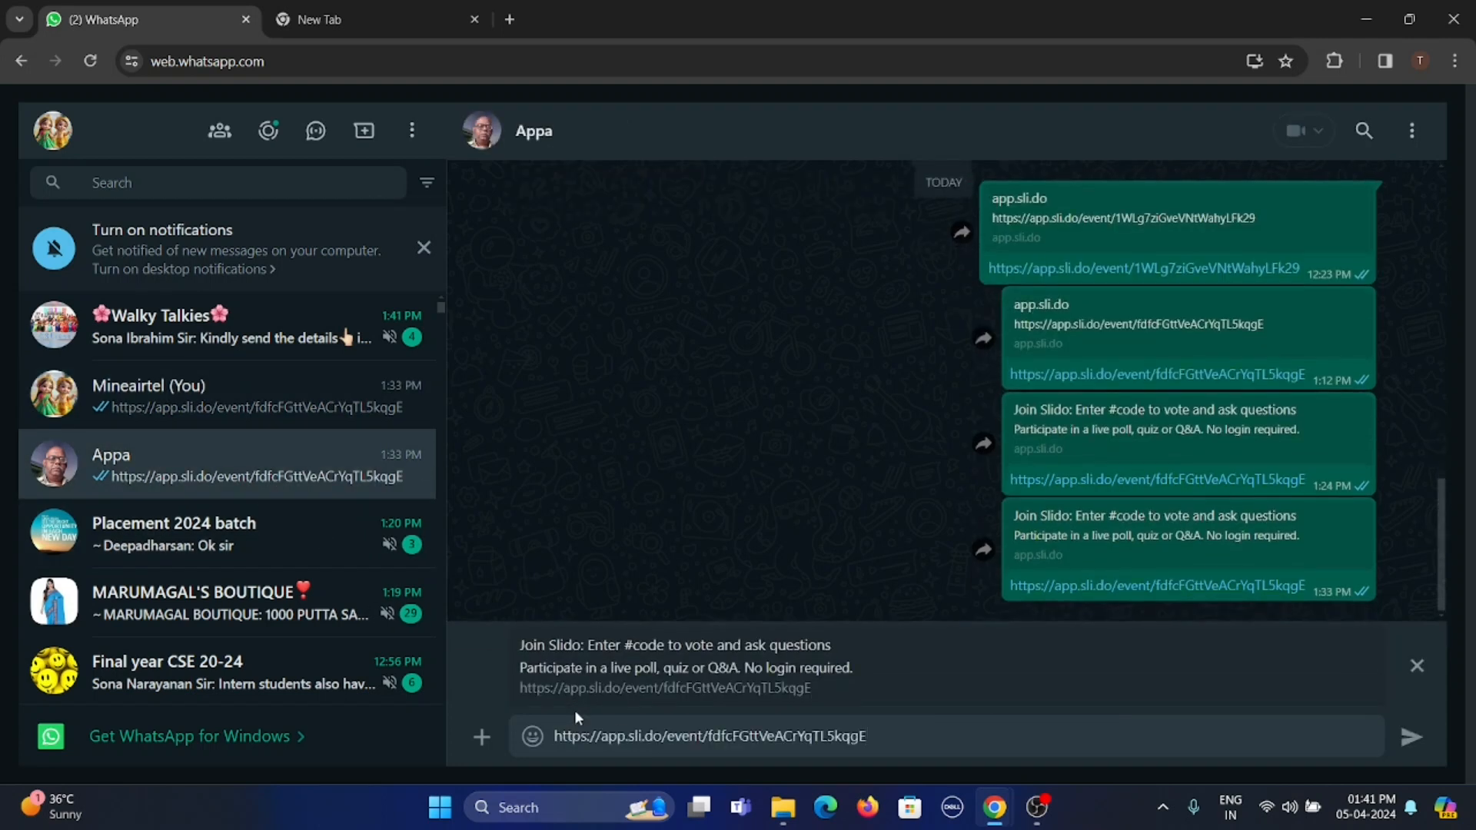
pyautogui.press('Return')
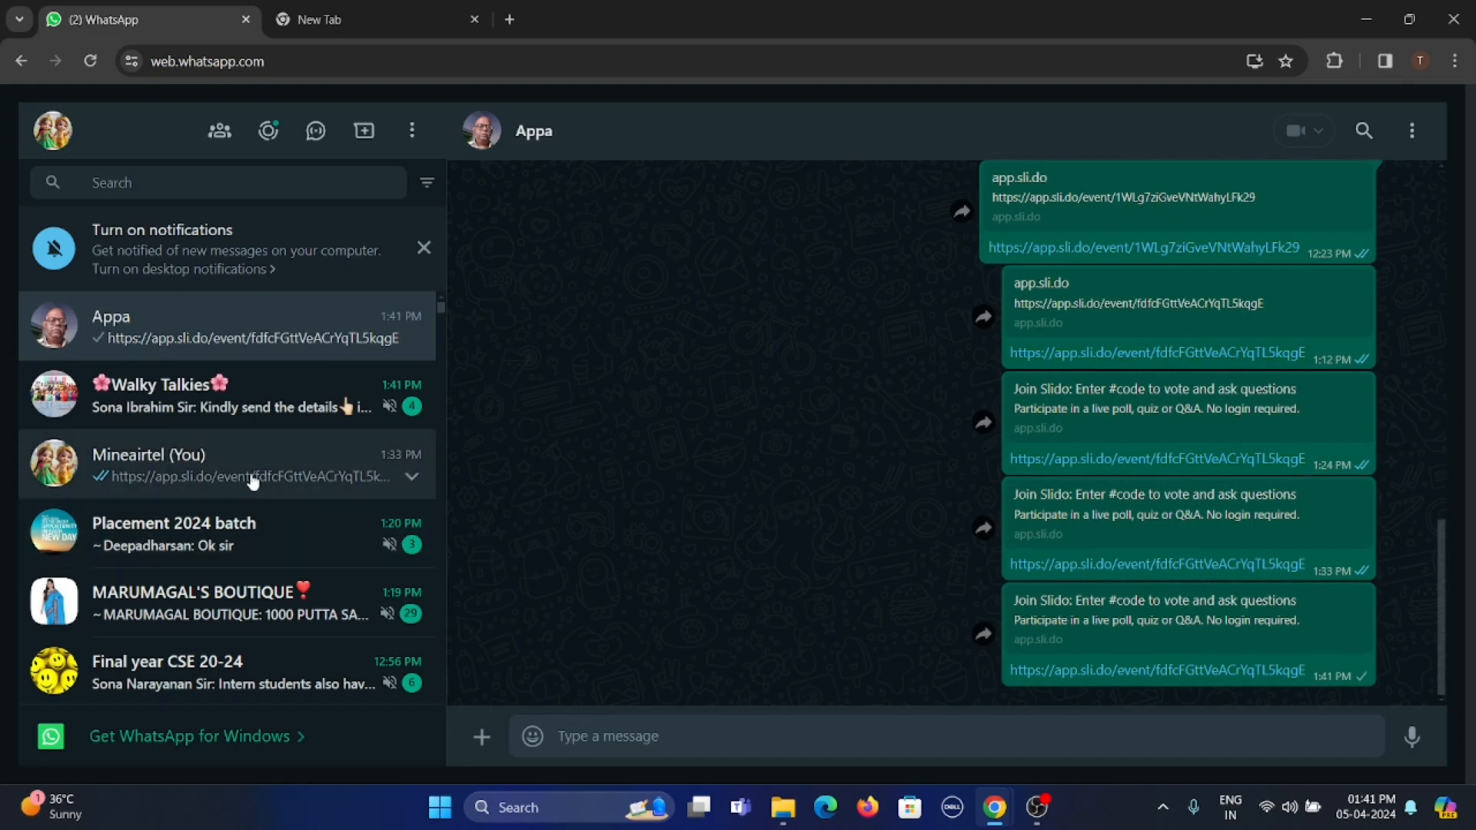
# Send the same Slido link to the message-yourself chat
pyautogui.click(385, 468)
pyautogui.hotkey('ctrl', 'v')
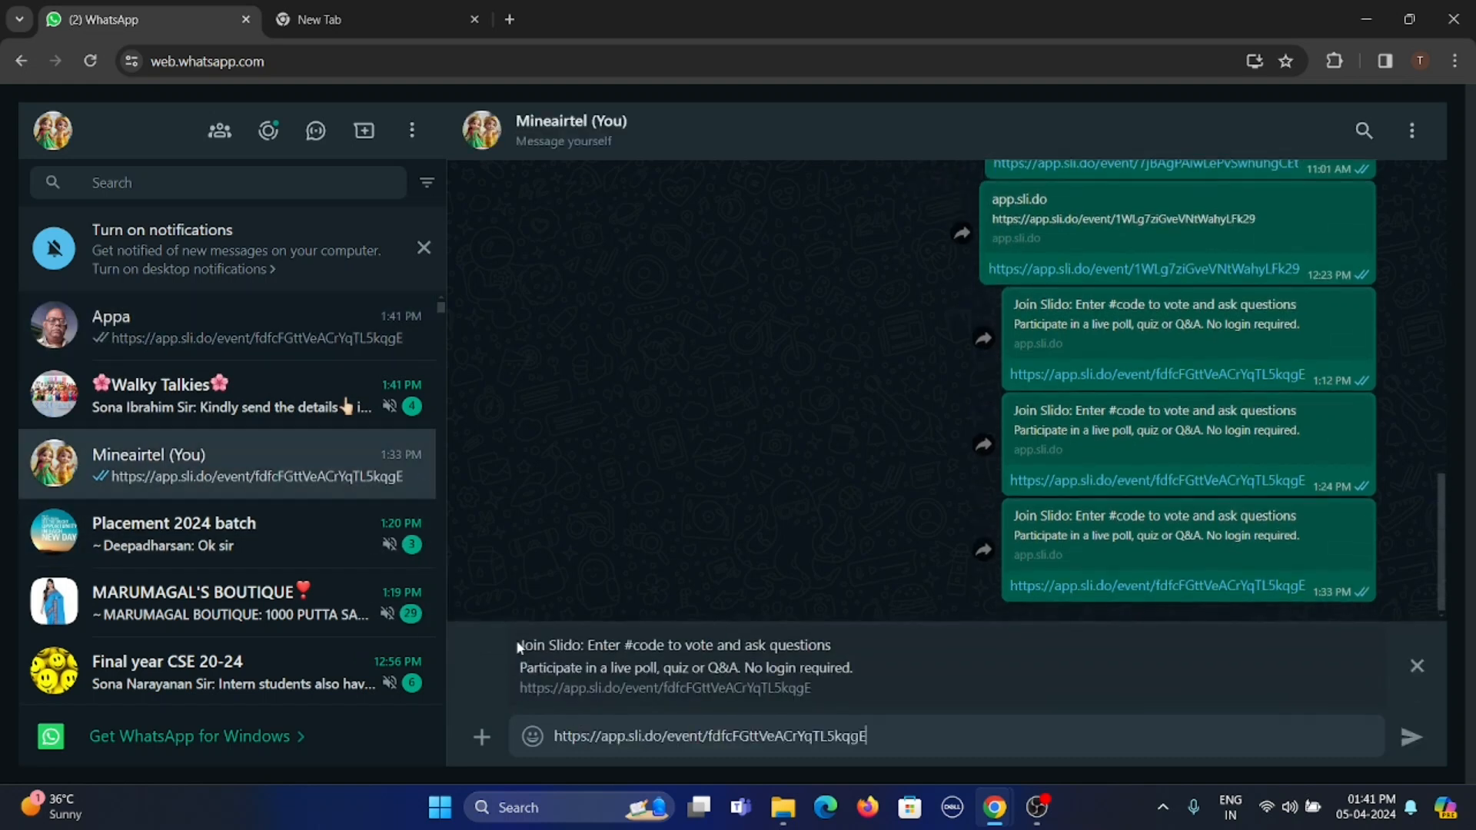
pyautogui.press('Return')
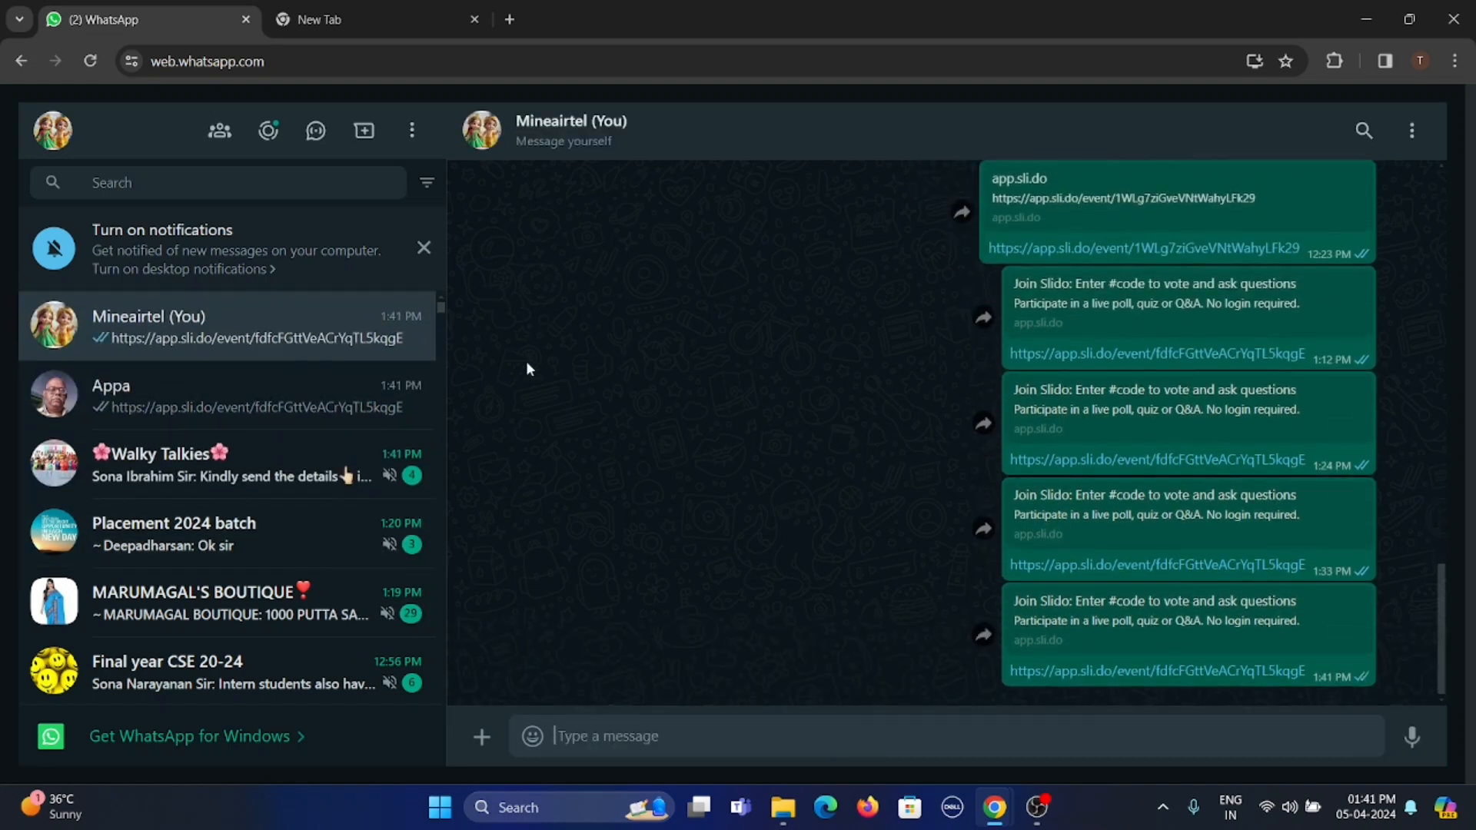
# Switch back to Slido, open the Demo event in present mode and activate the quiz for participants to join
pyautogui.moveTo(994, 808)
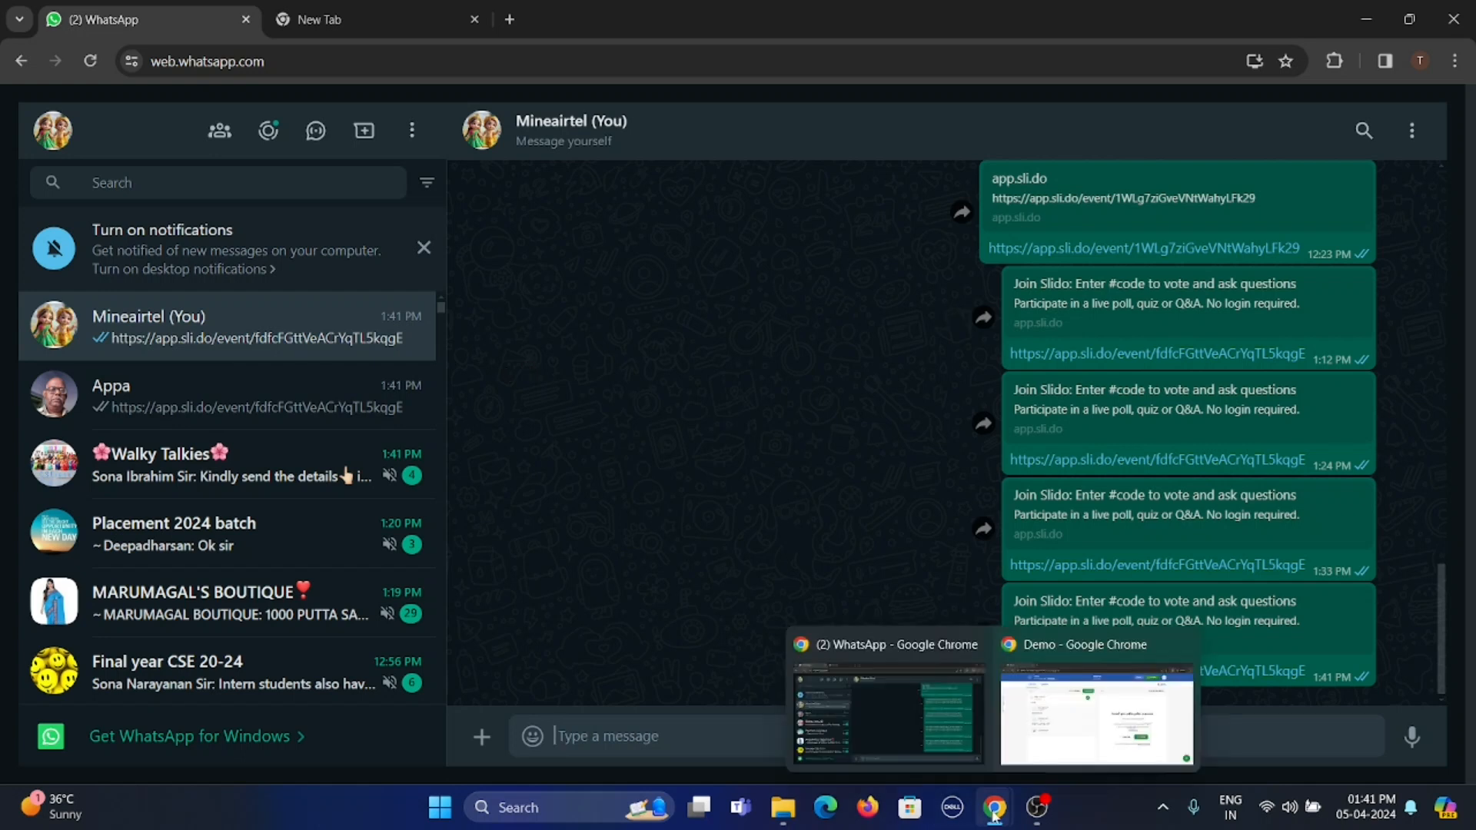
pyautogui.click(1067, 744)
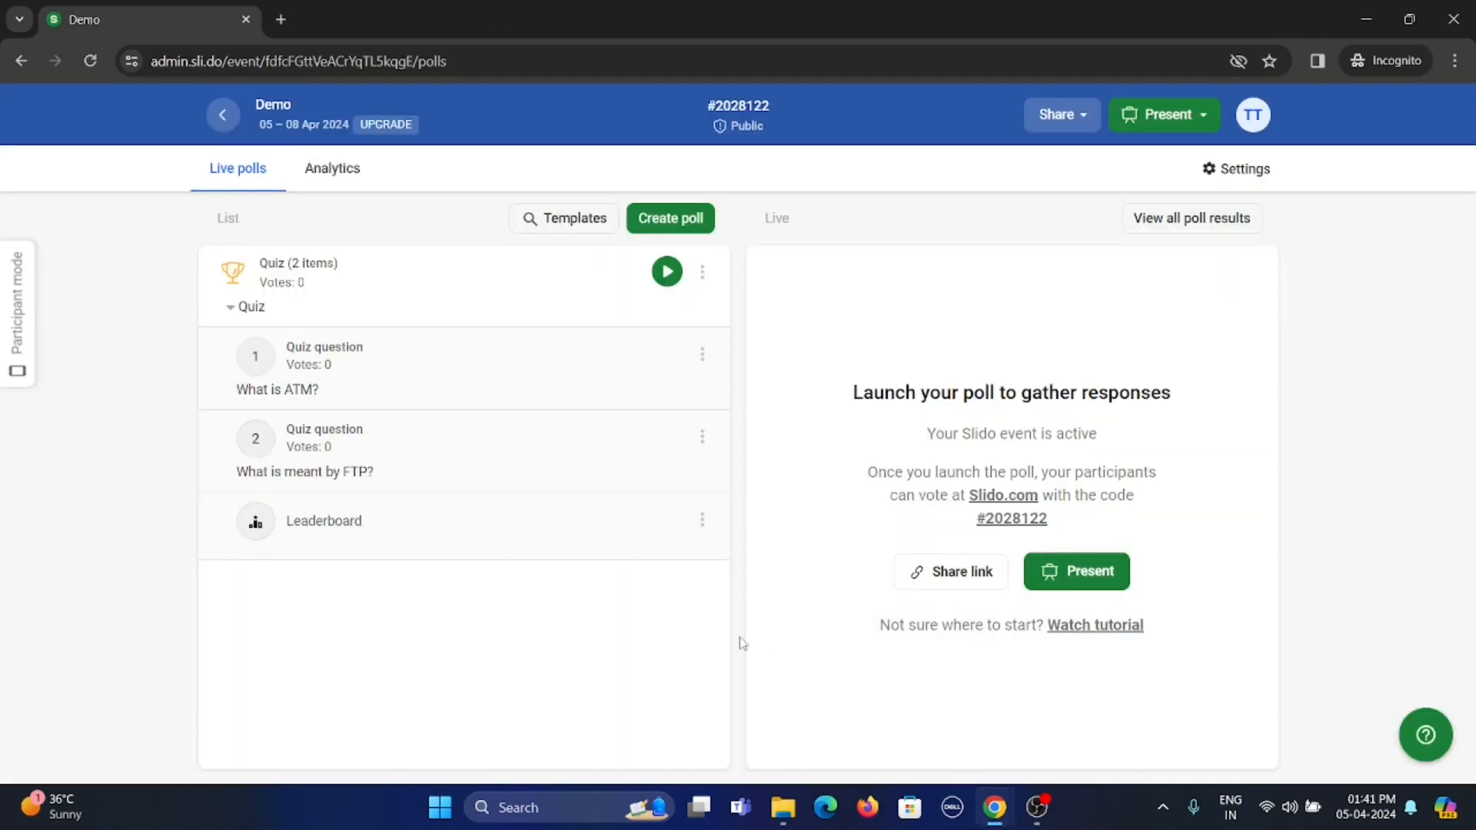
pyautogui.click(1084, 572)
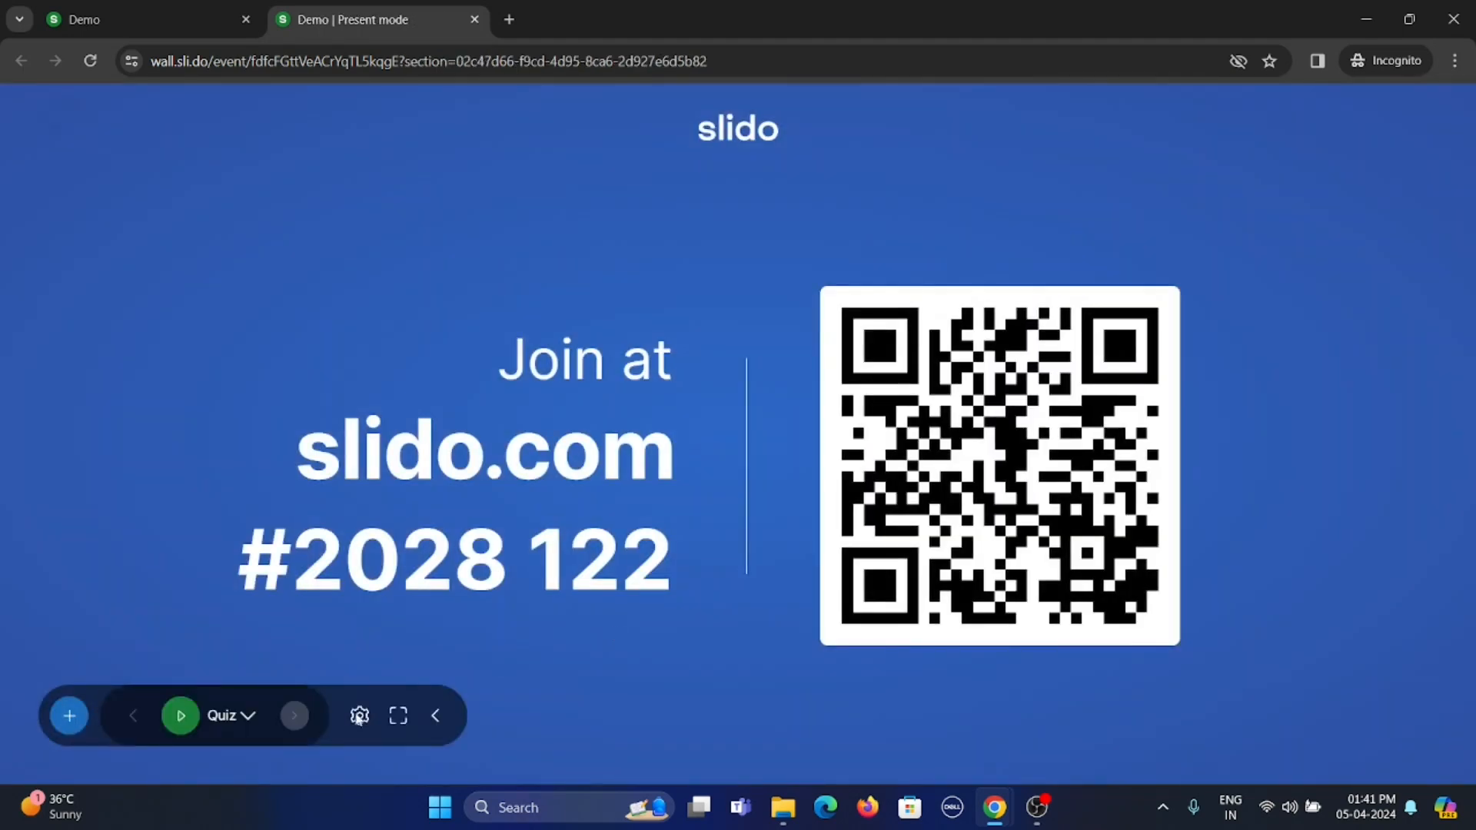
pyautogui.click(185, 721)
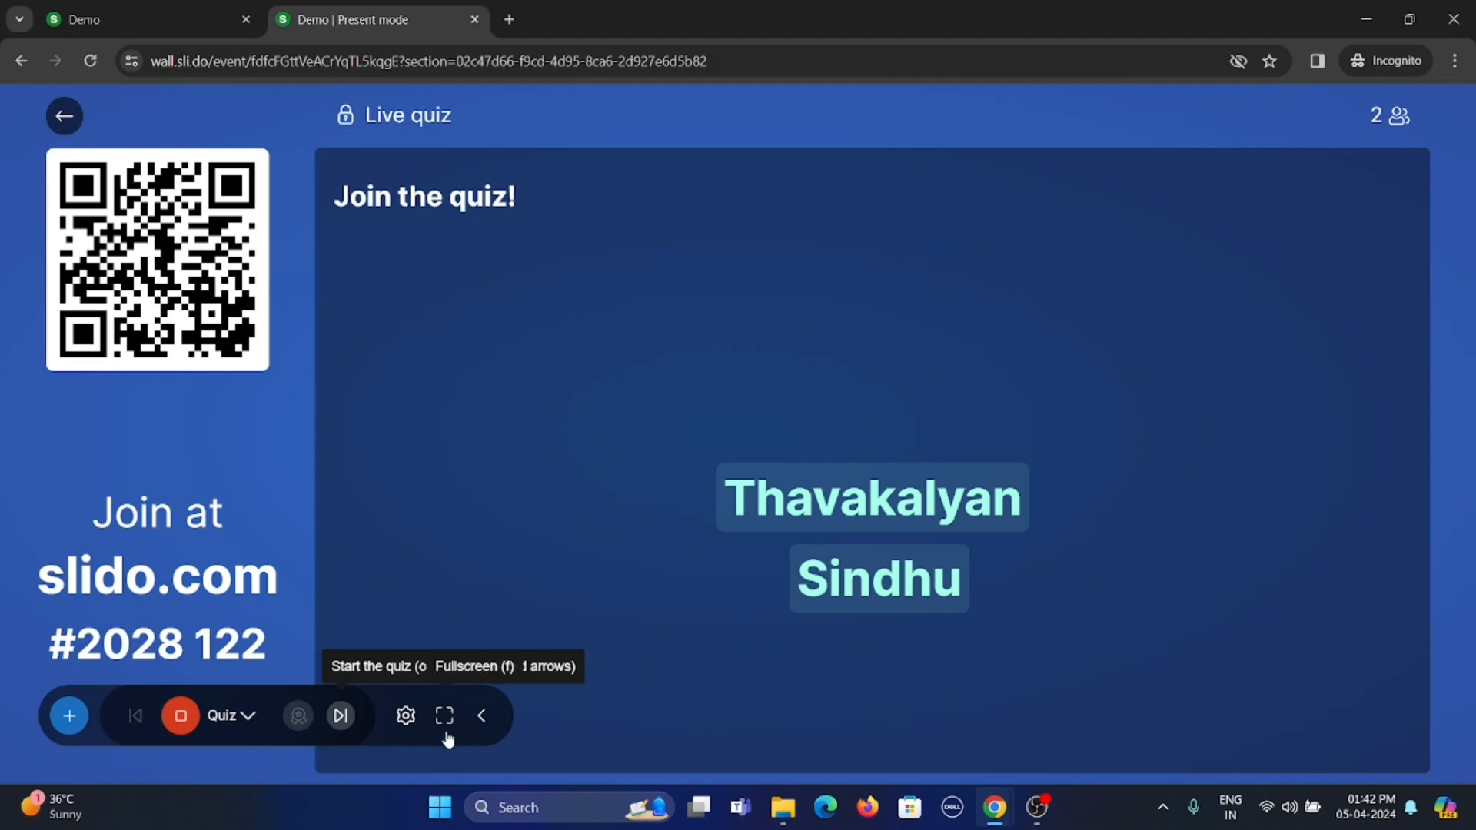
# Run the live quiz's ATM question through to its correct answer and the interim leaderboard
pyautogui.click(341, 716)
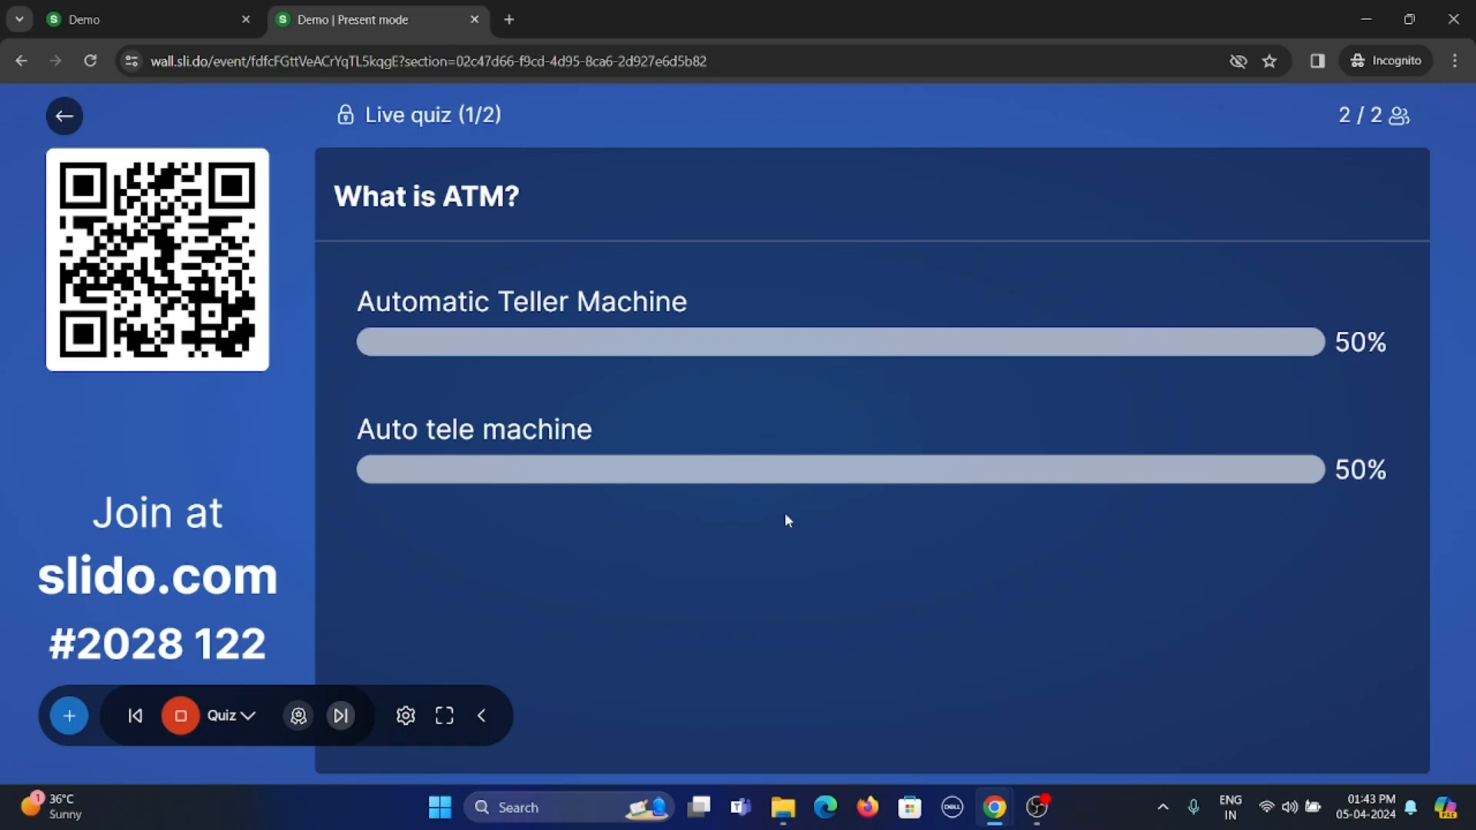
pyautogui.click(344, 722)
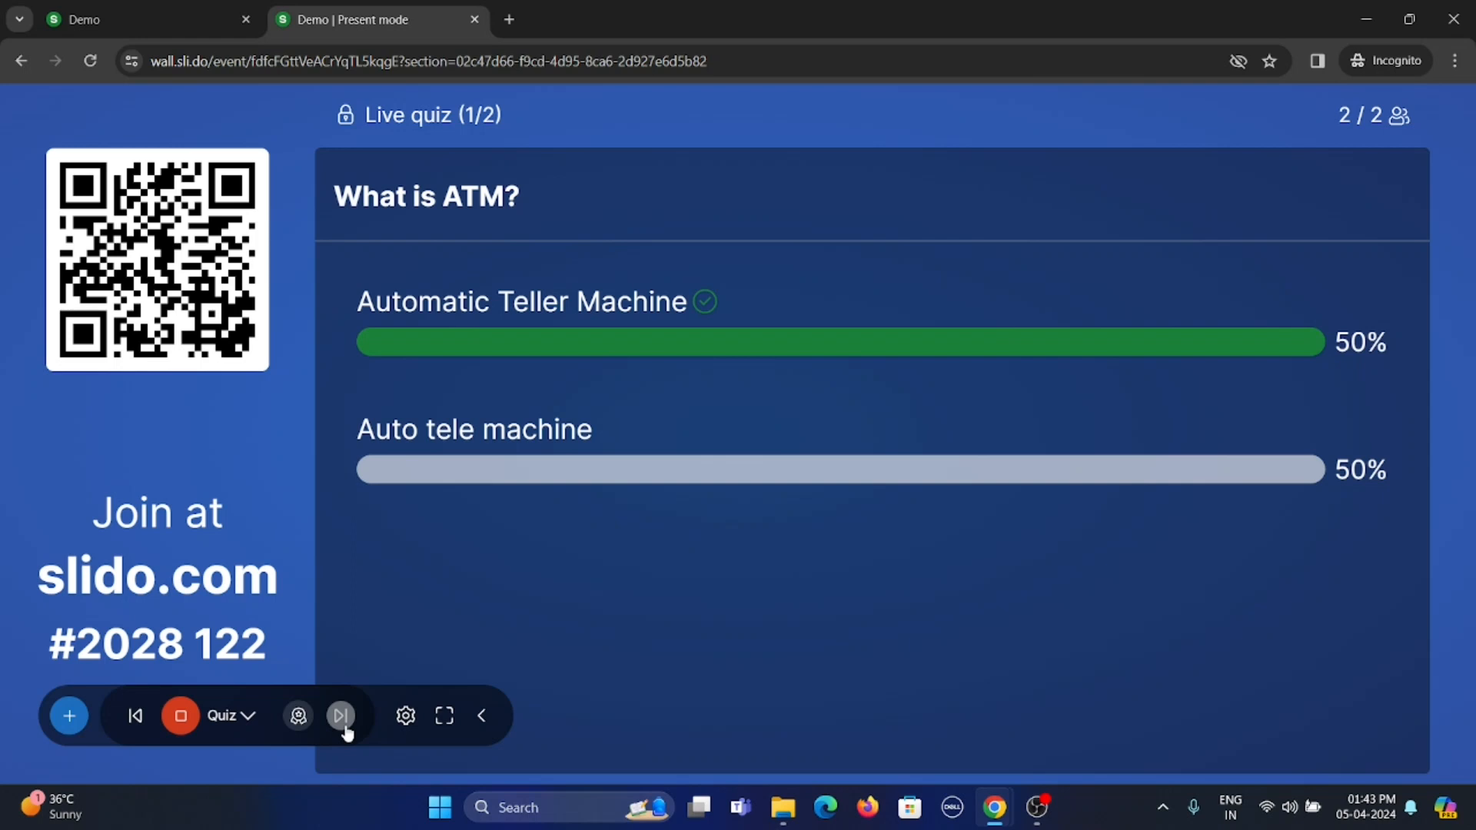
pyautogui.click(342, 717)
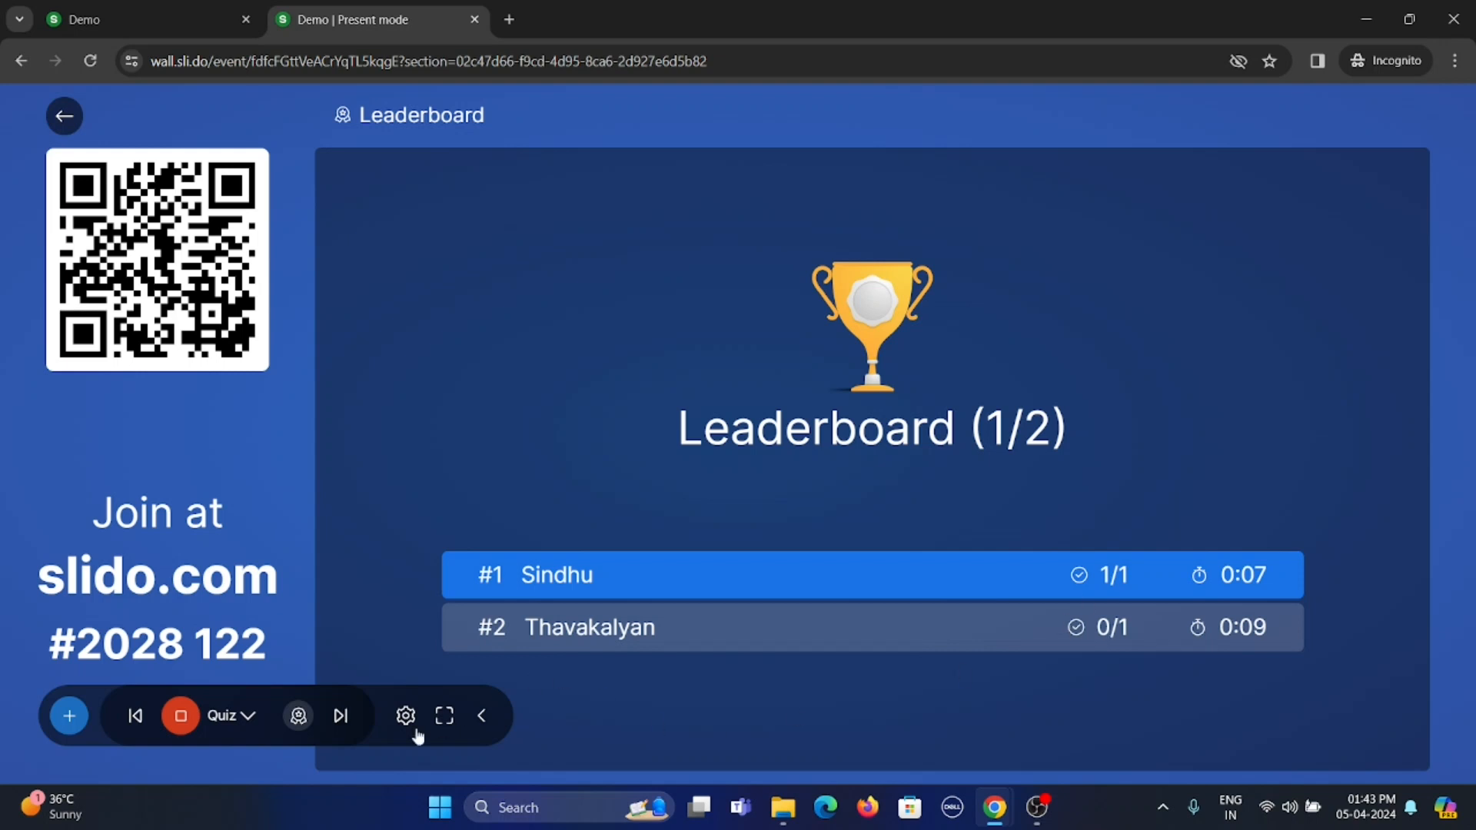
# Run the FTP question through to its correct answer and the final leaderboard, and stop the quiz
pyautogui.click(340, 732)
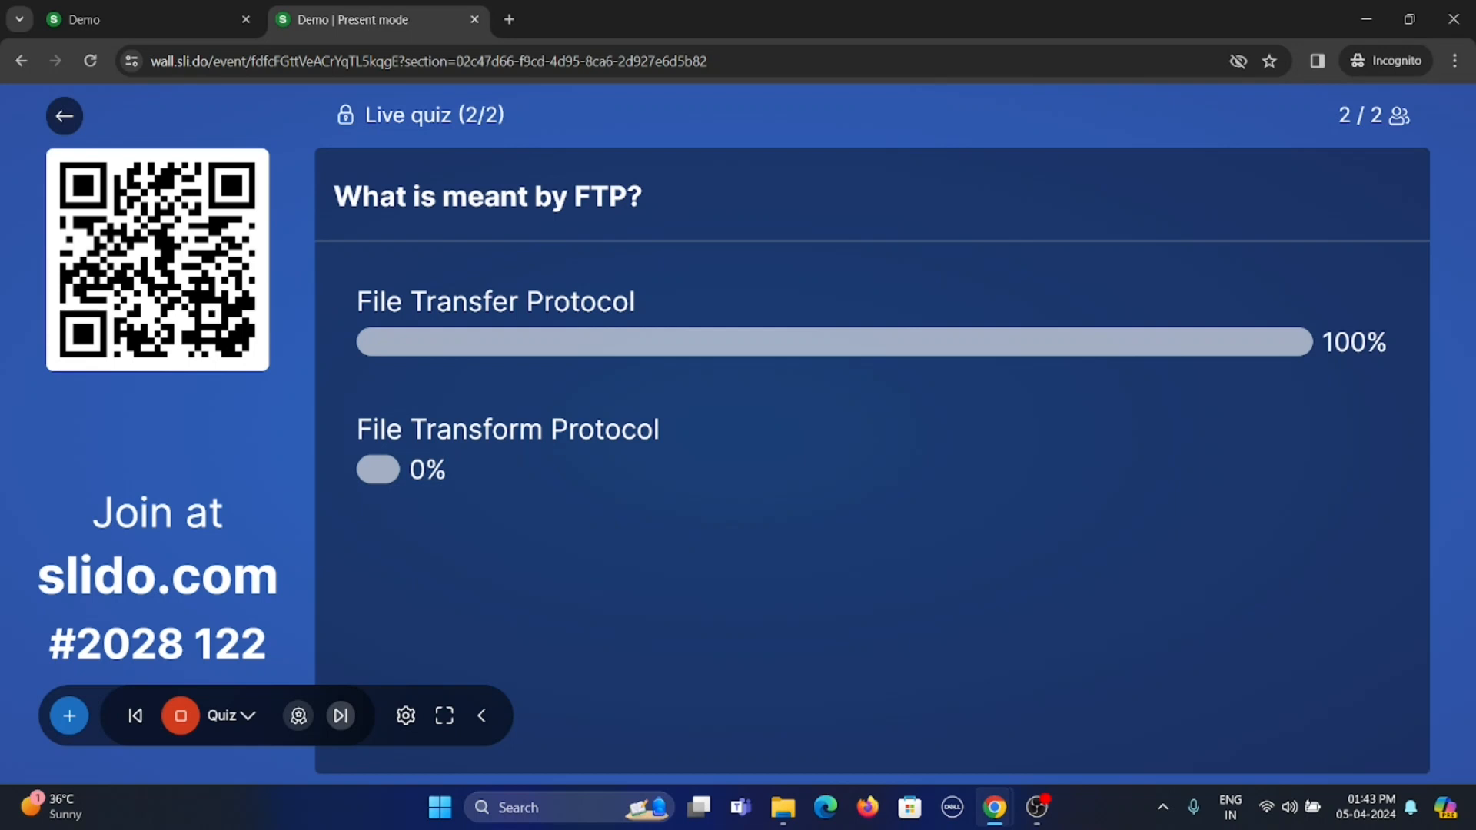
pyautogui.click(342, 717)
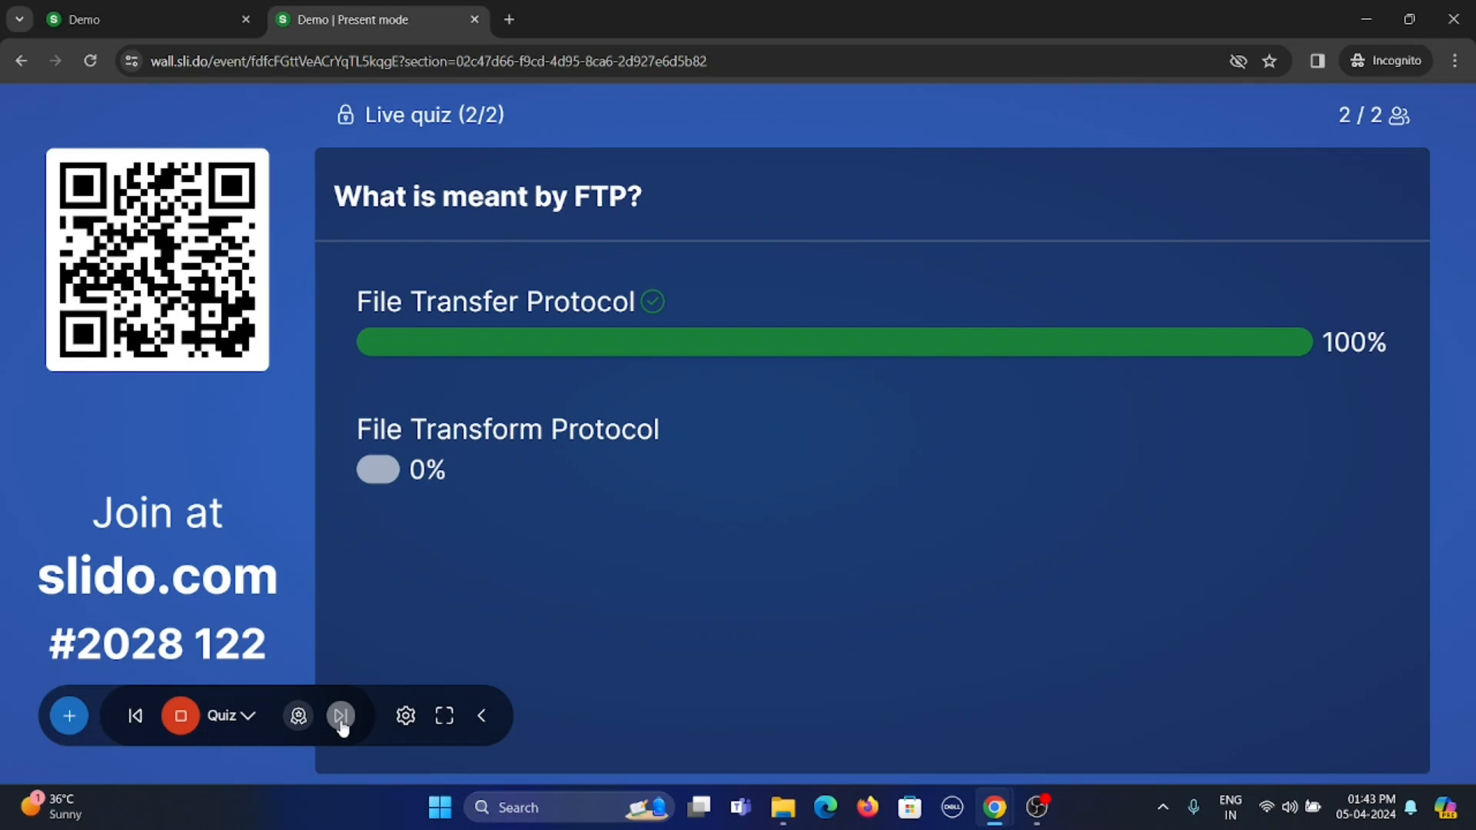
pyautogui.click(341, 718)
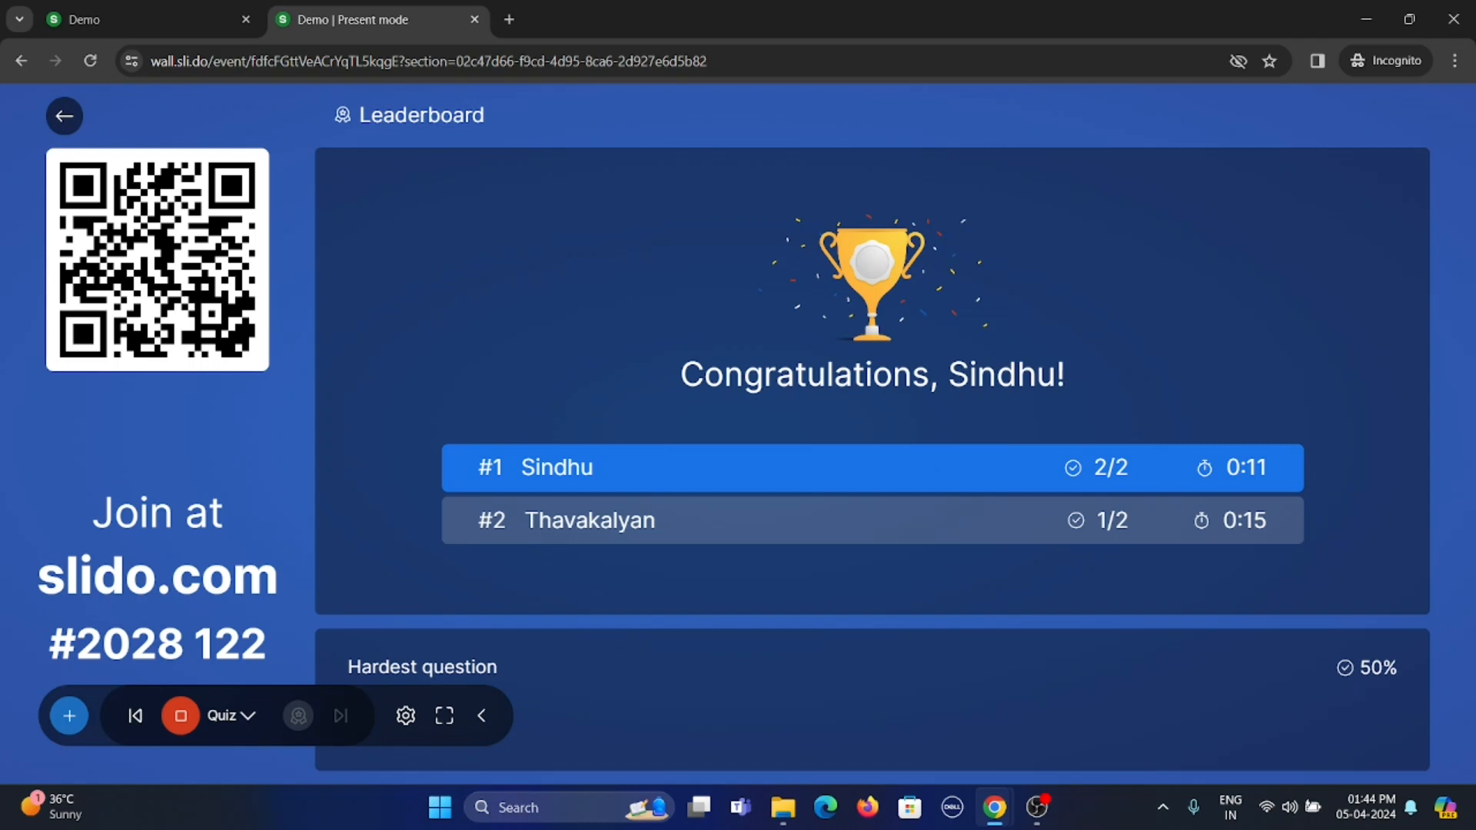
pyautogui.click(188, 719)
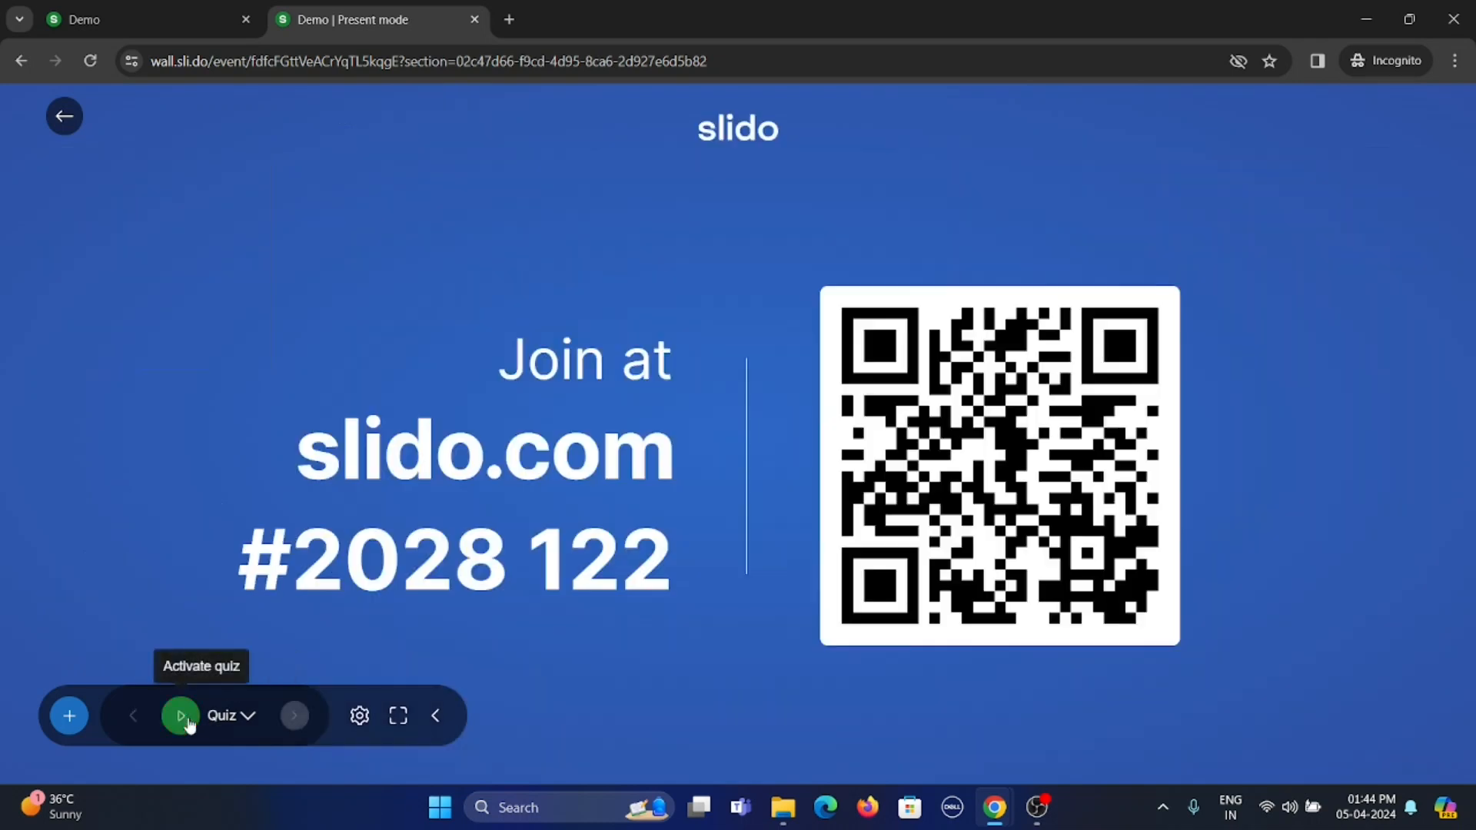